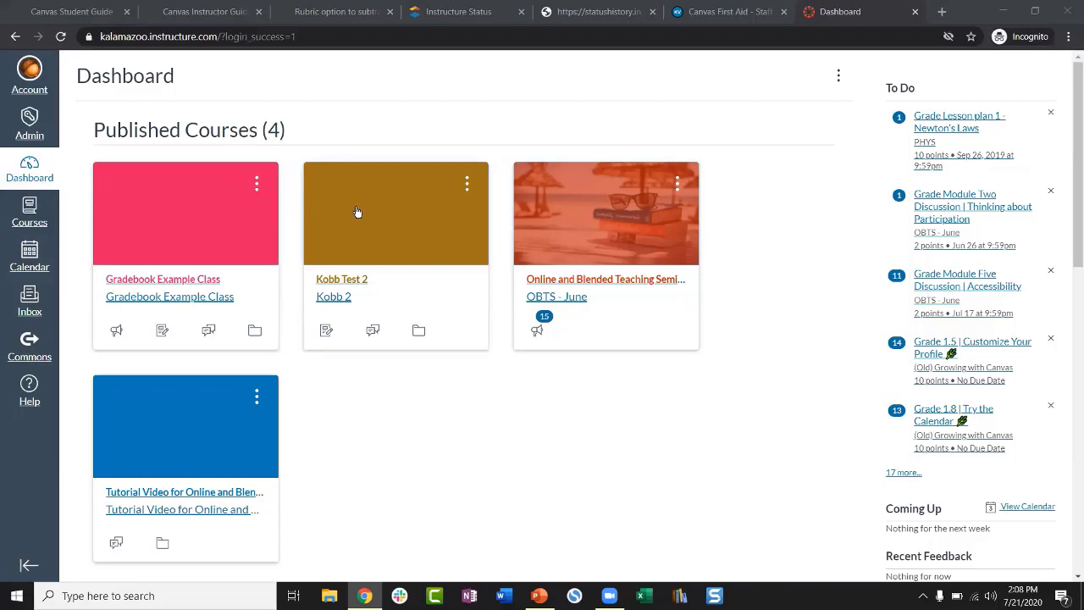
Step: Open the Help tray, scroll through its resources, and close it to view the dashboard
left_click(30, 383)
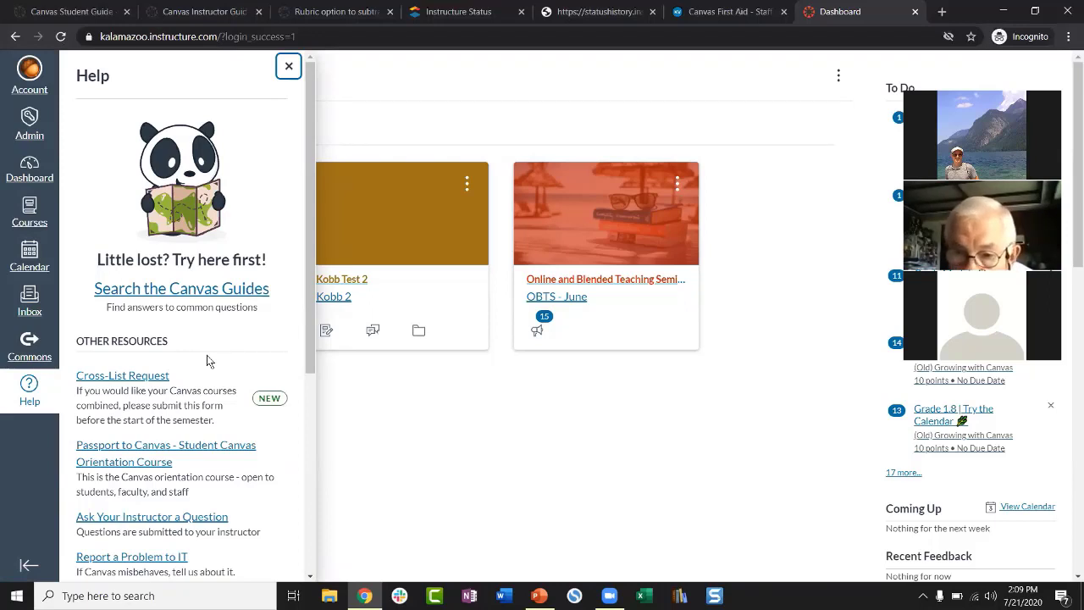
scroll(208, 362, "down", 1)
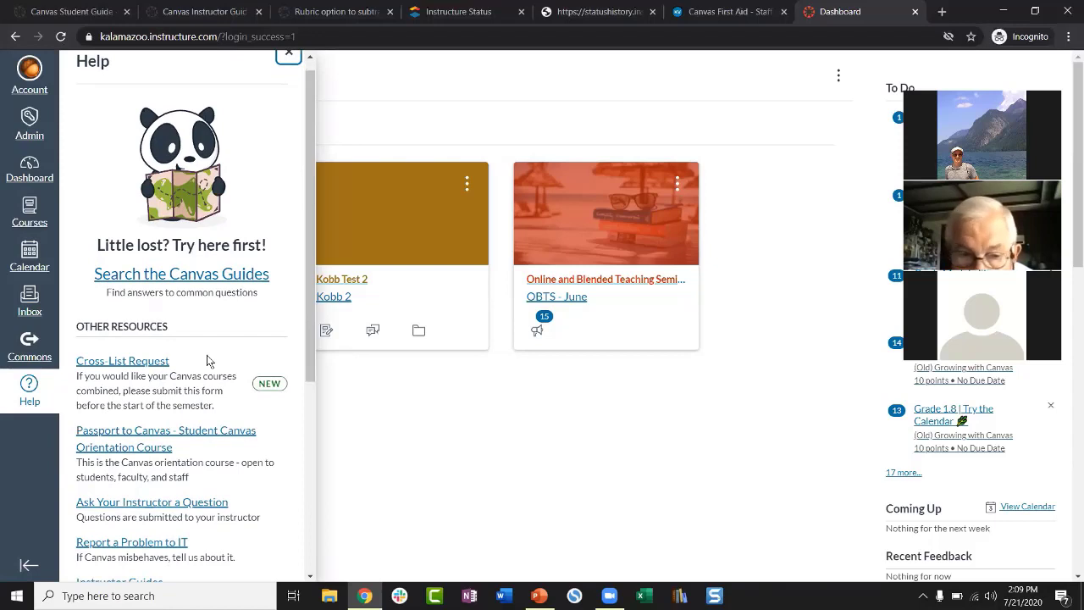
scroll(208, 361, "down", 1)
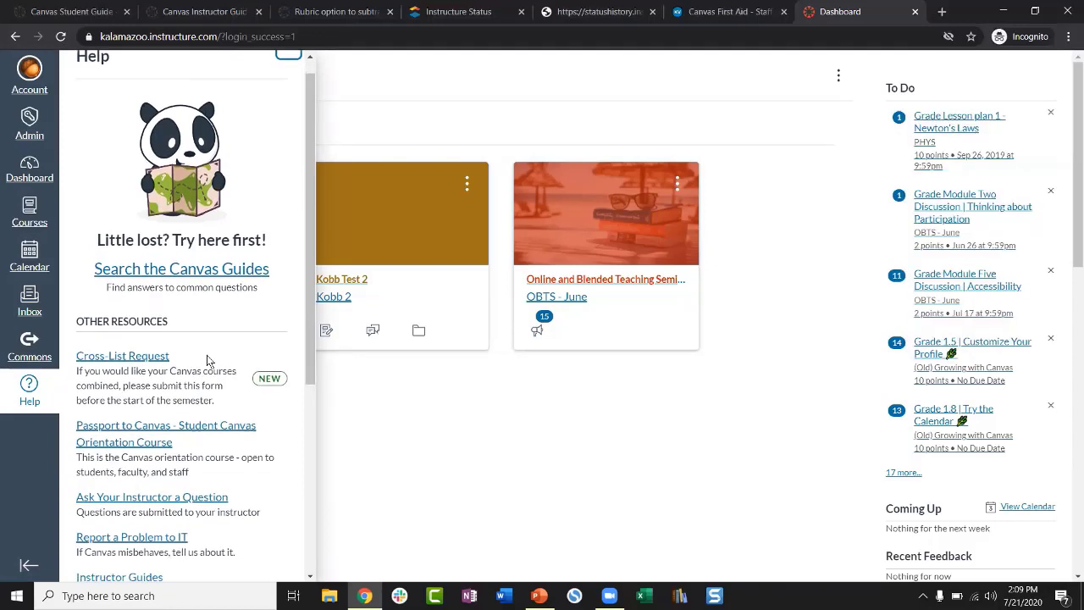
scroll(209, 362, "down", 2)
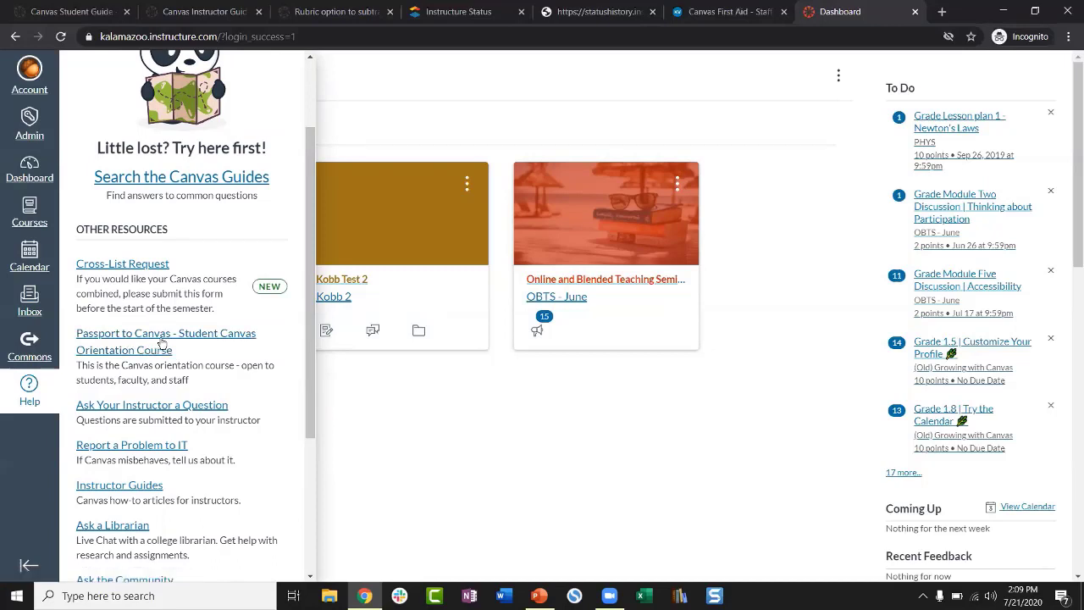
left_click(380, 377)
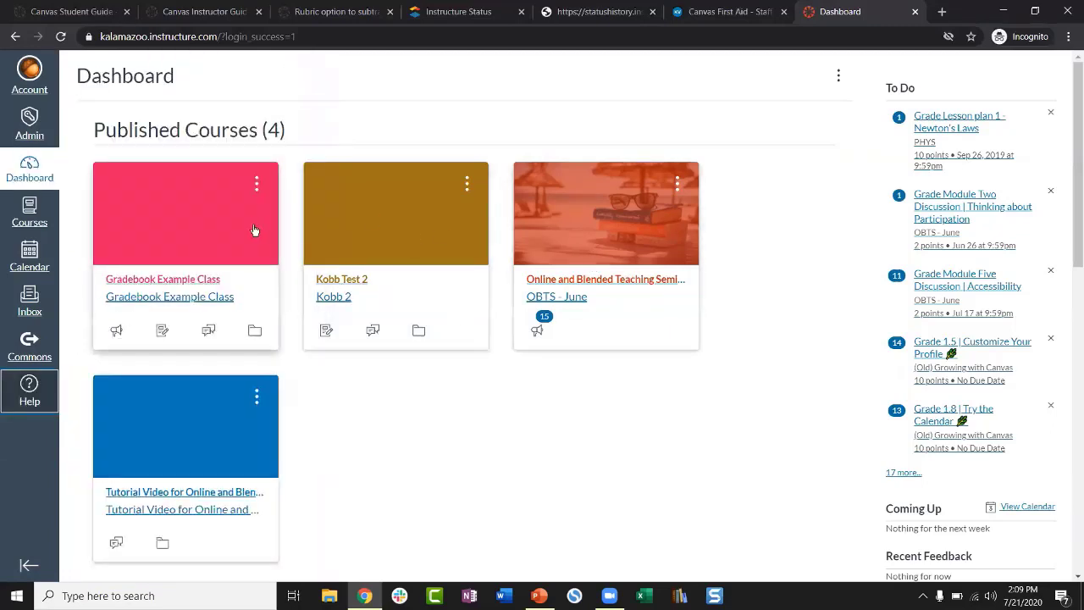
Step: Reopen Help and scroll down through the Other Resources list
left_click(30, 393)
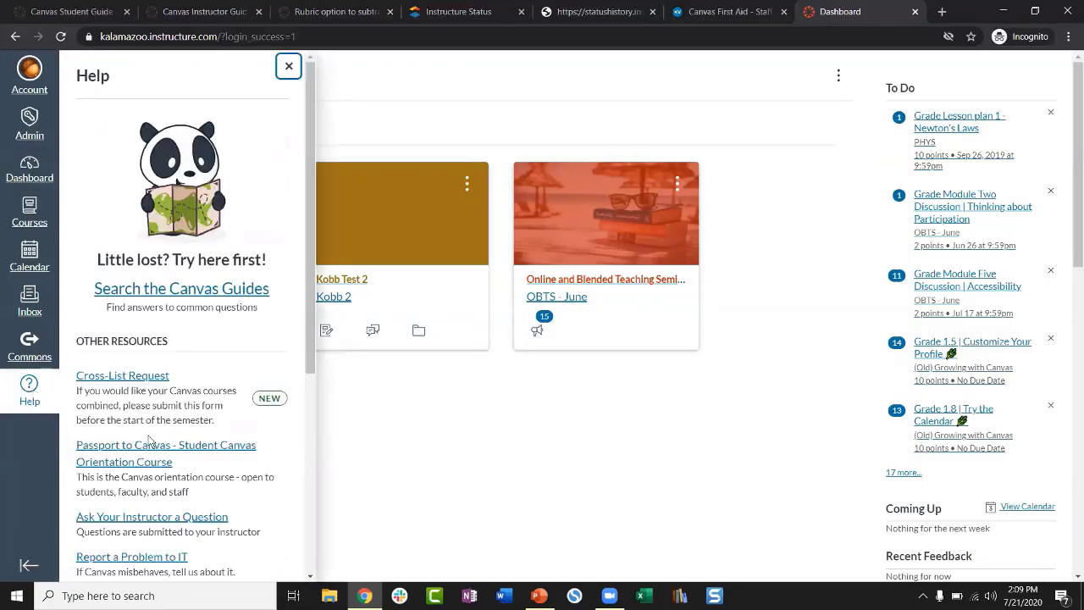
scroll(150, 441, "down", 1)
scroll(144, 407, "down", 1)
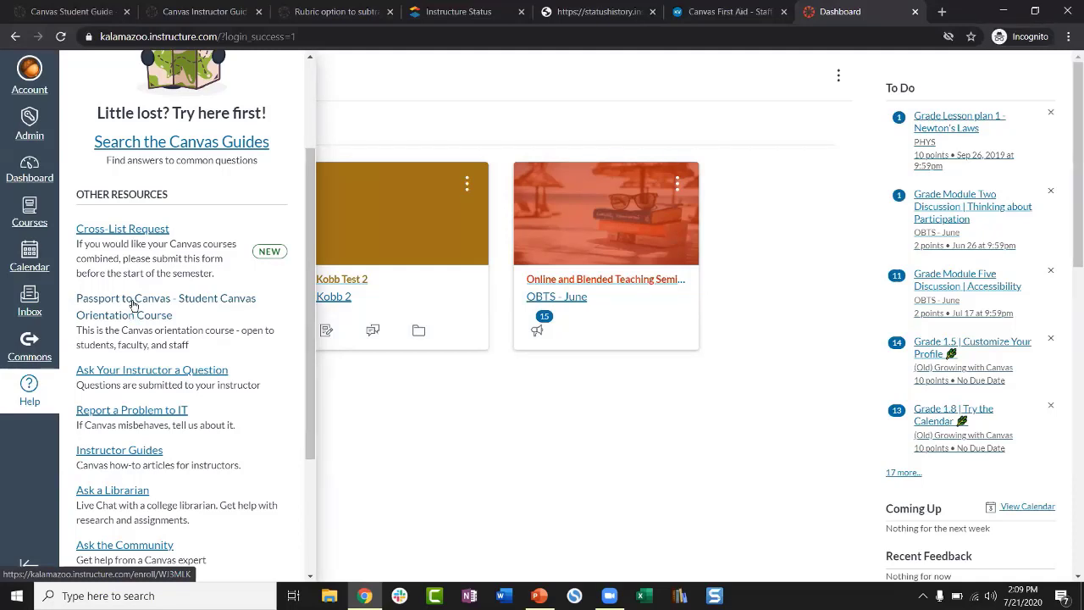
scroll(135, 312, "down", 1)
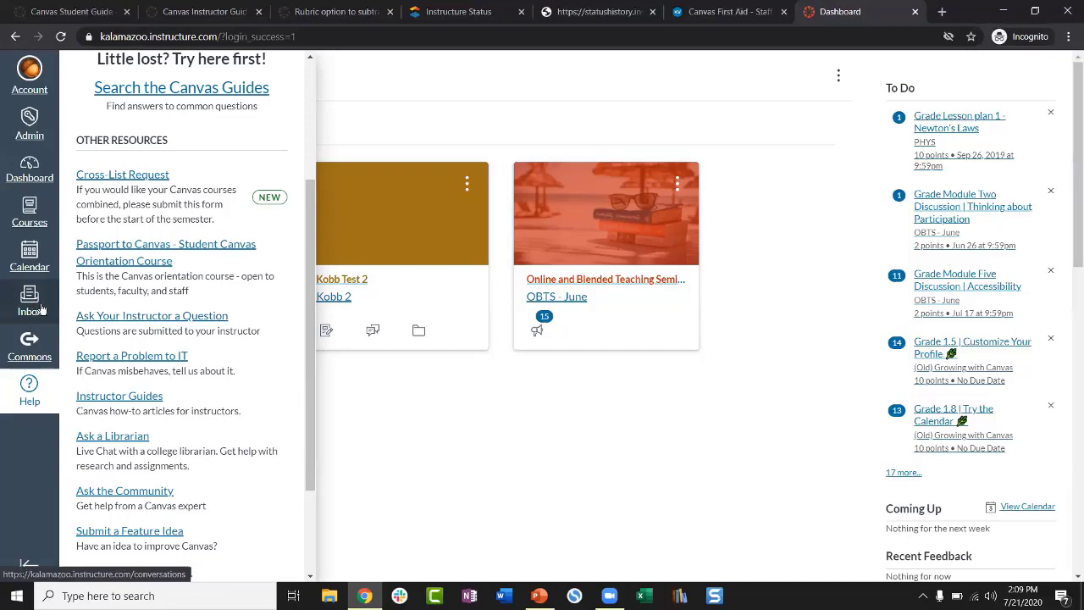
Step: Start an Ask Your Instructor question for Canvas Basics Sample Course, then close Help unsent
left_click(106, 316)
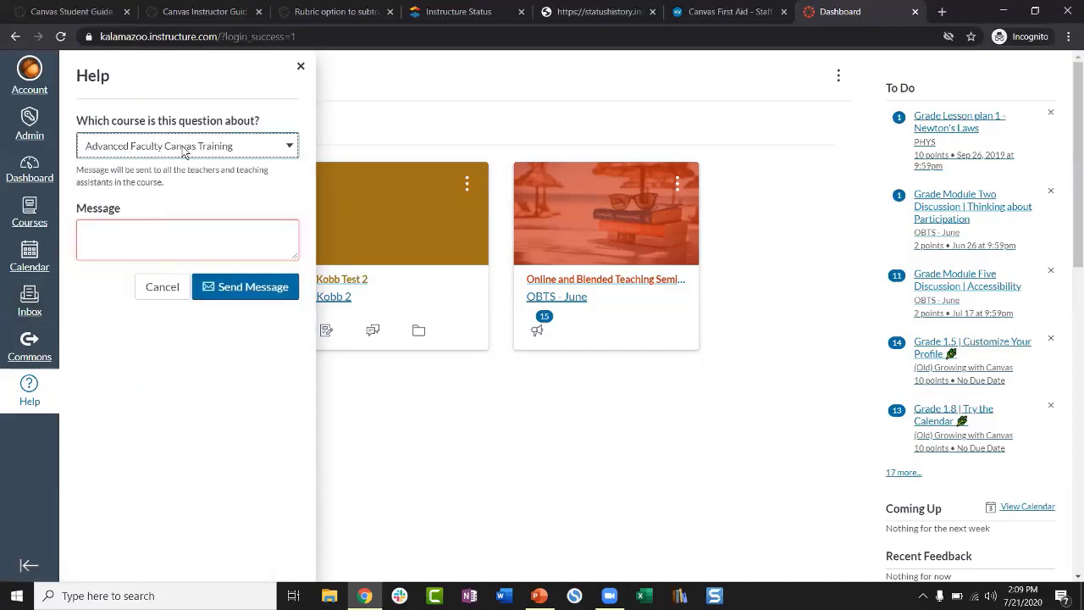
left_click(185, 148)
scroll(182, 354, "down", 2)
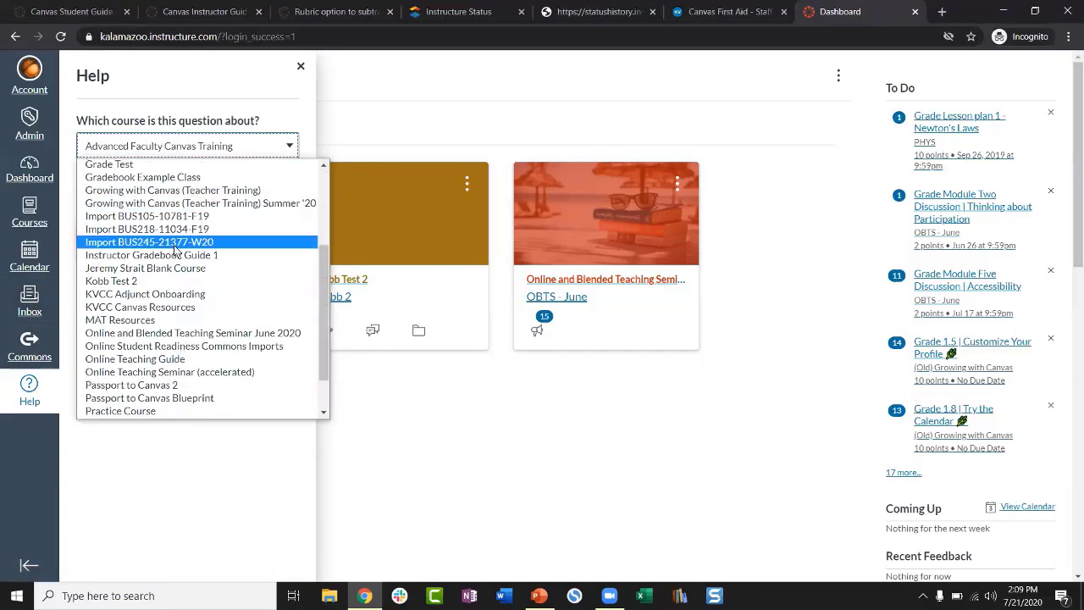
scroll(148, 241, "down", 1)
scroll(148, 242, "up", 3)
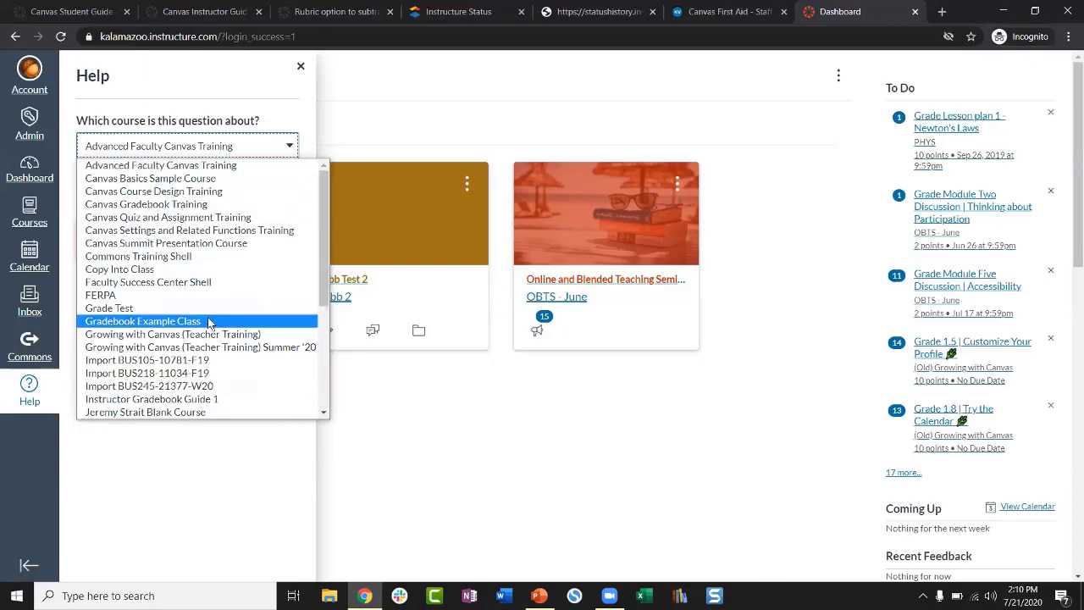
scroll(203, 258, "down", 2)
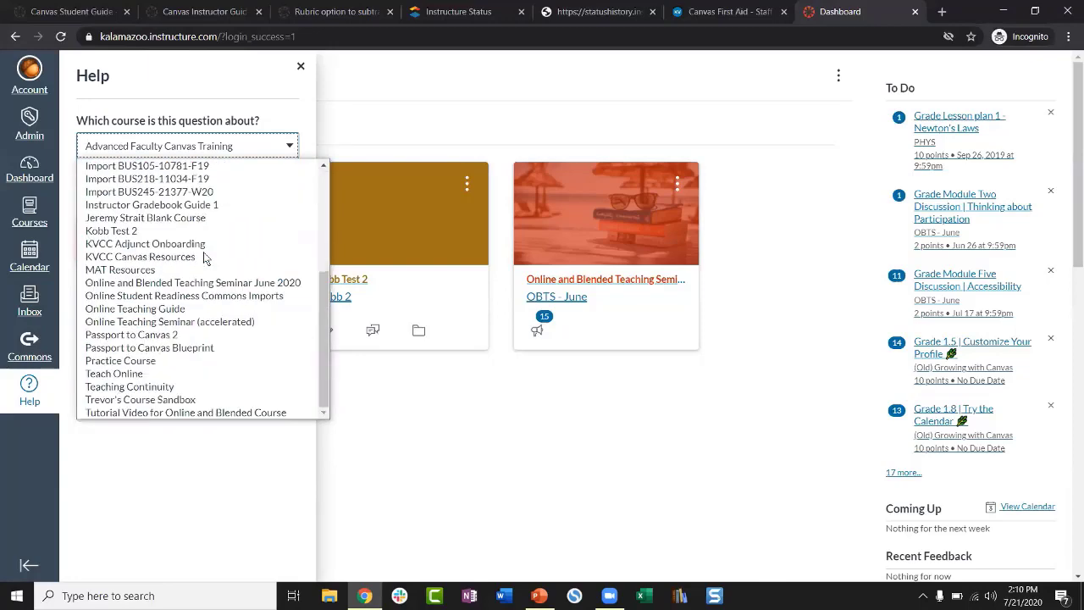
scroll(205, 252, "up", 3)
scroll(178, 373, "down", 2)
scroll(182, 339, "up", 3)
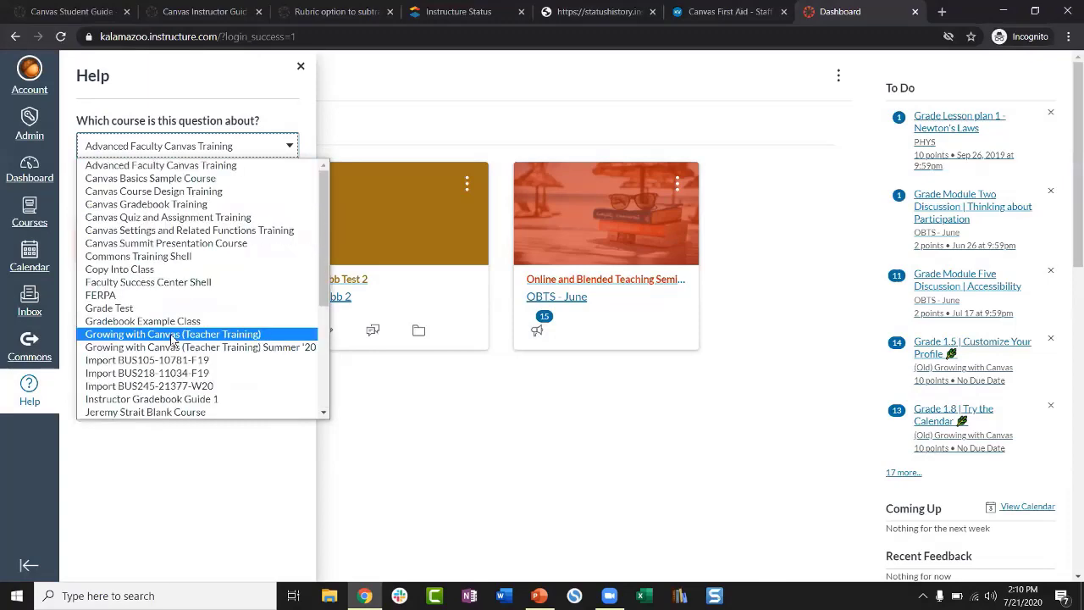
left_click(161, 180)
left_click(132, 230)
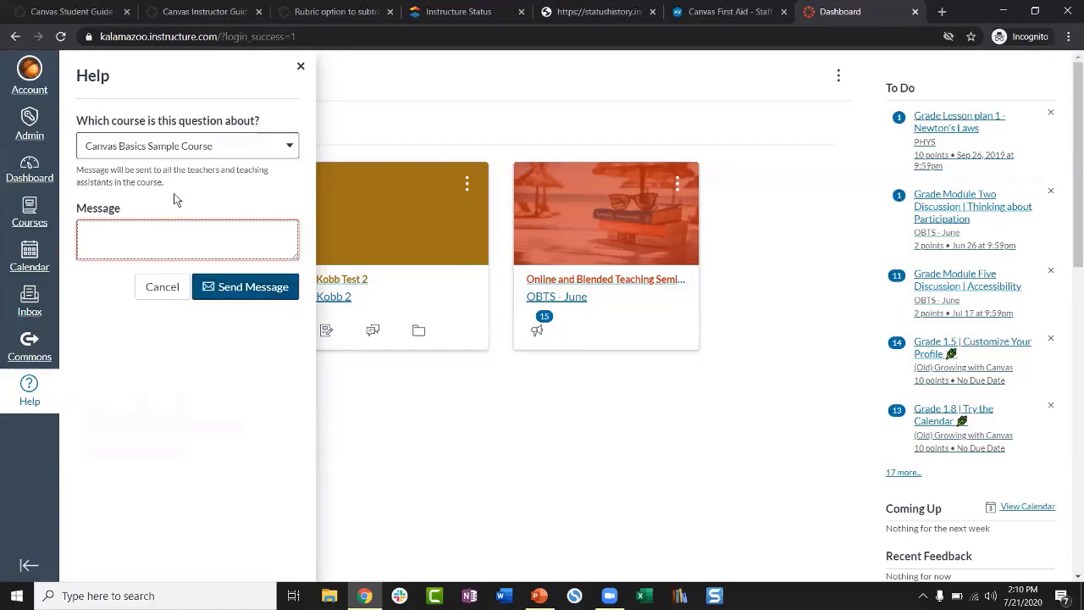
left_click(300, 67)
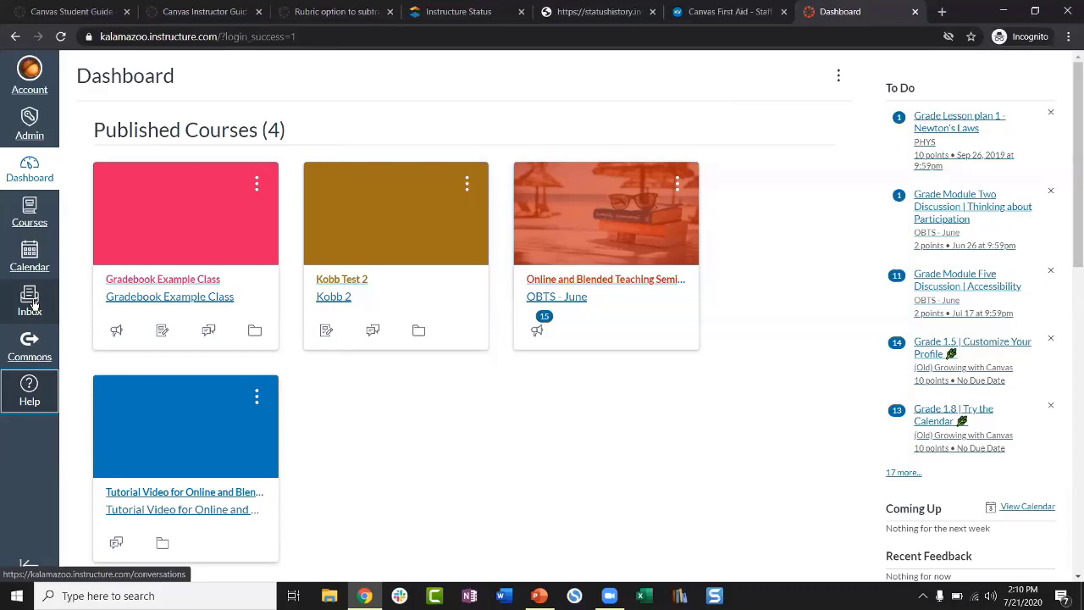
Step: Browse the Help tray resources again, then go to the Inbox conversation list
left_click(30, 391)
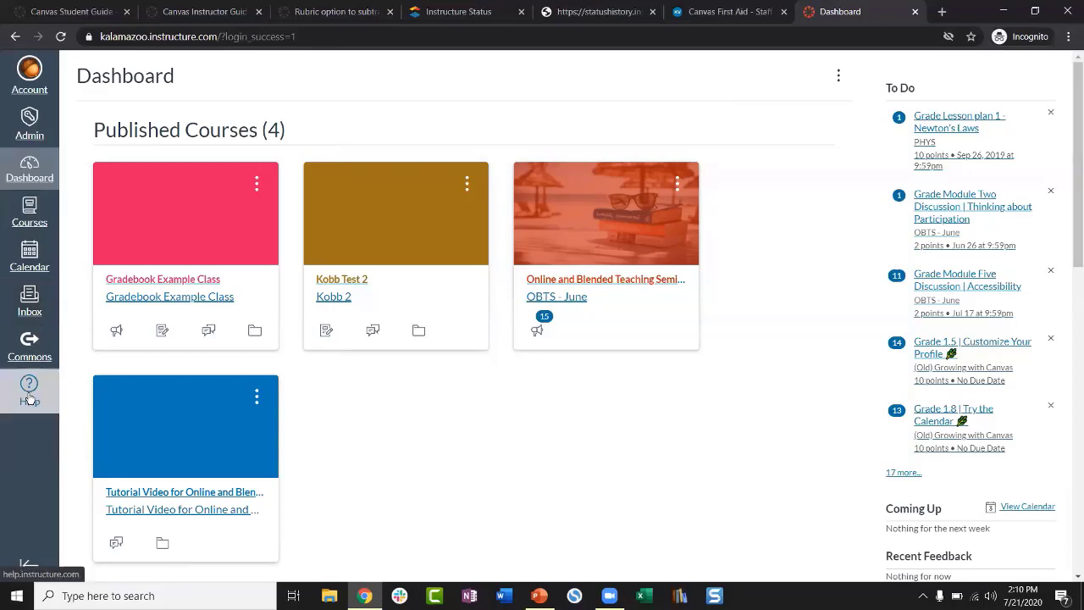
scroll(141, 388, "down", 2)
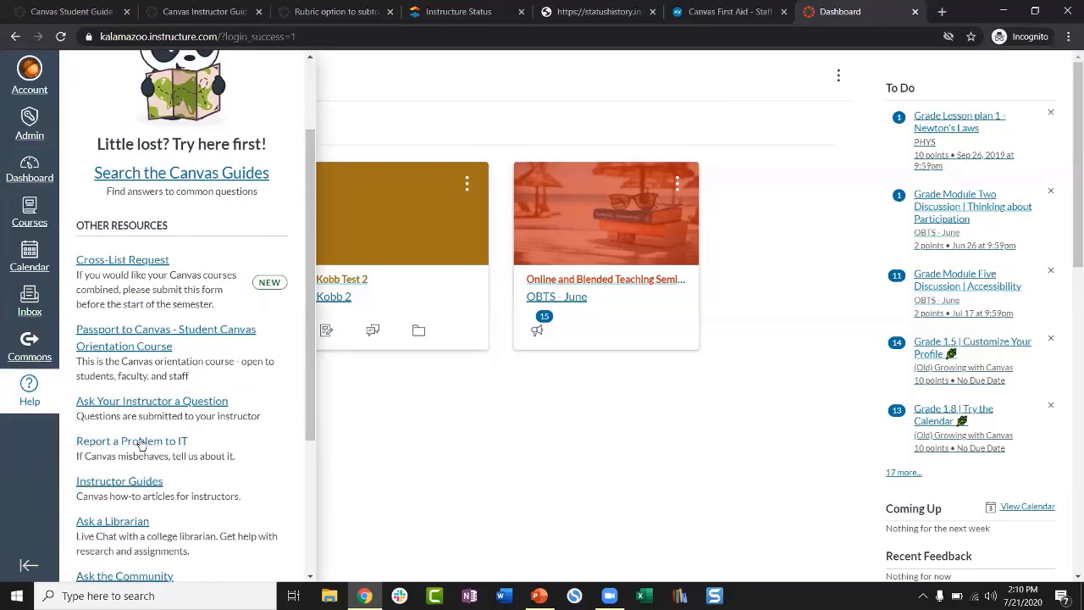
left_click(379, 373)
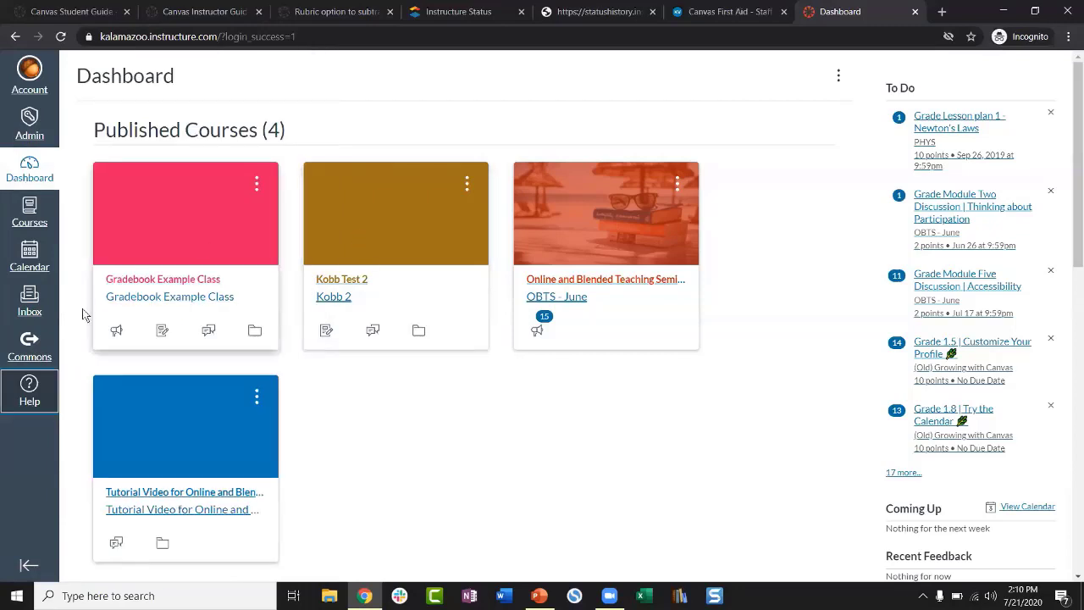
left_click(47, 383)
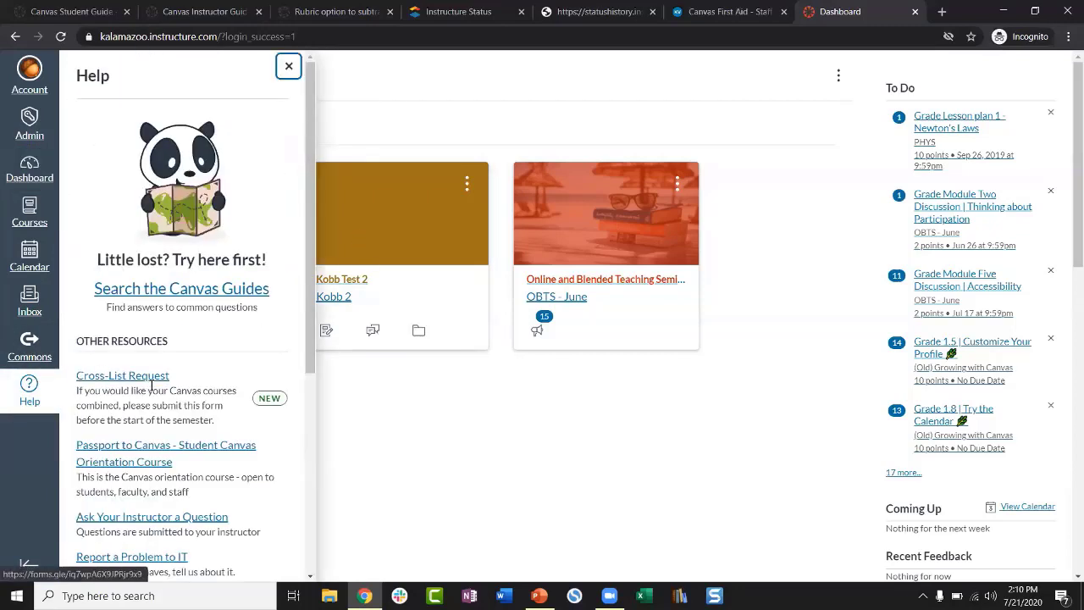
scroll(148, 388, "down", 3)
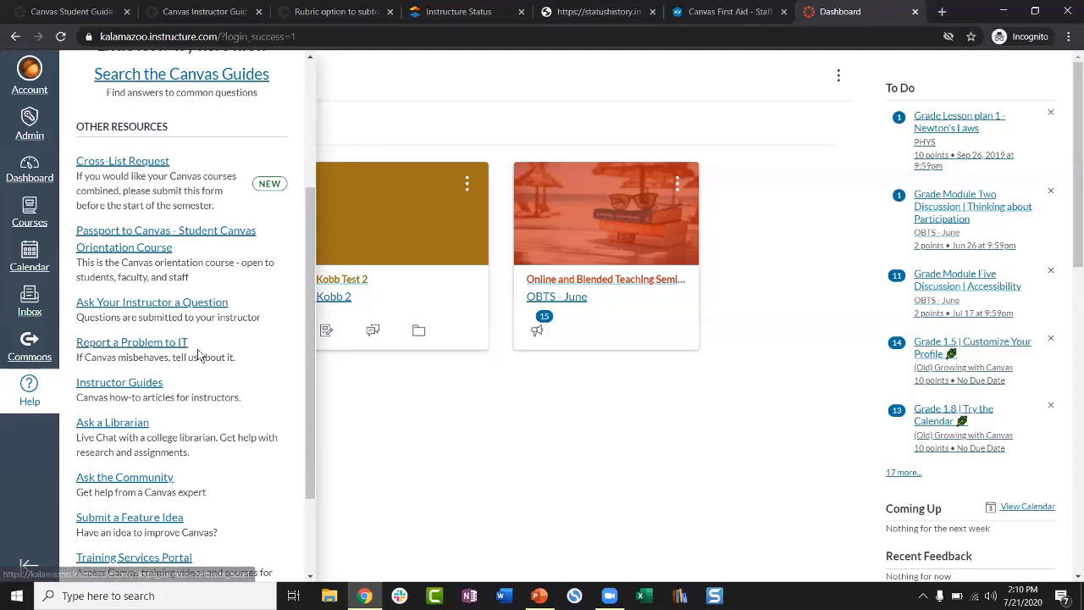
scroll(201, 356, "down", 1)
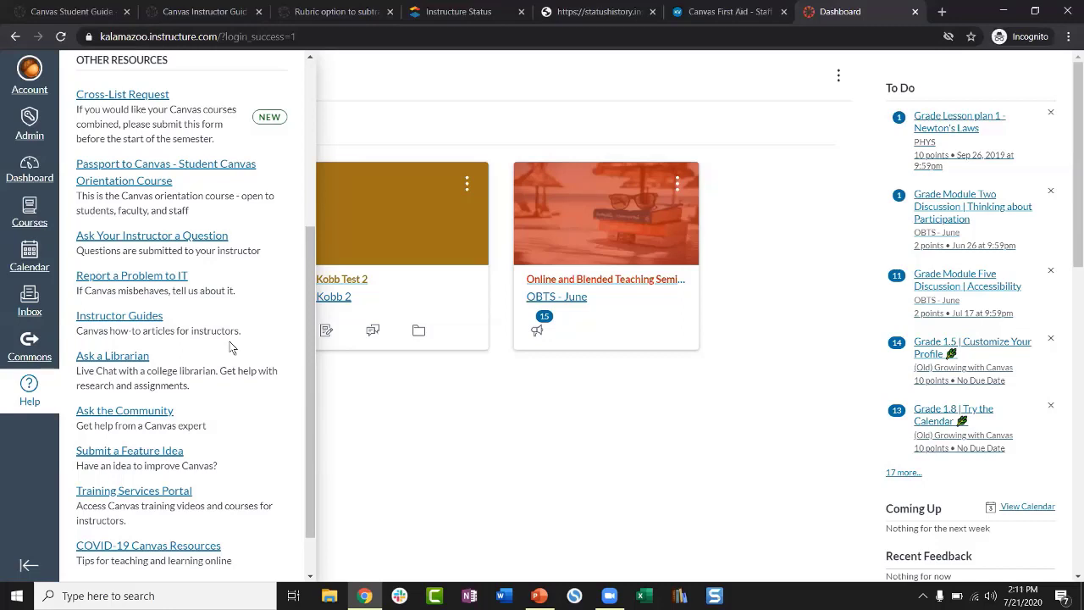
left_click(25, 309)
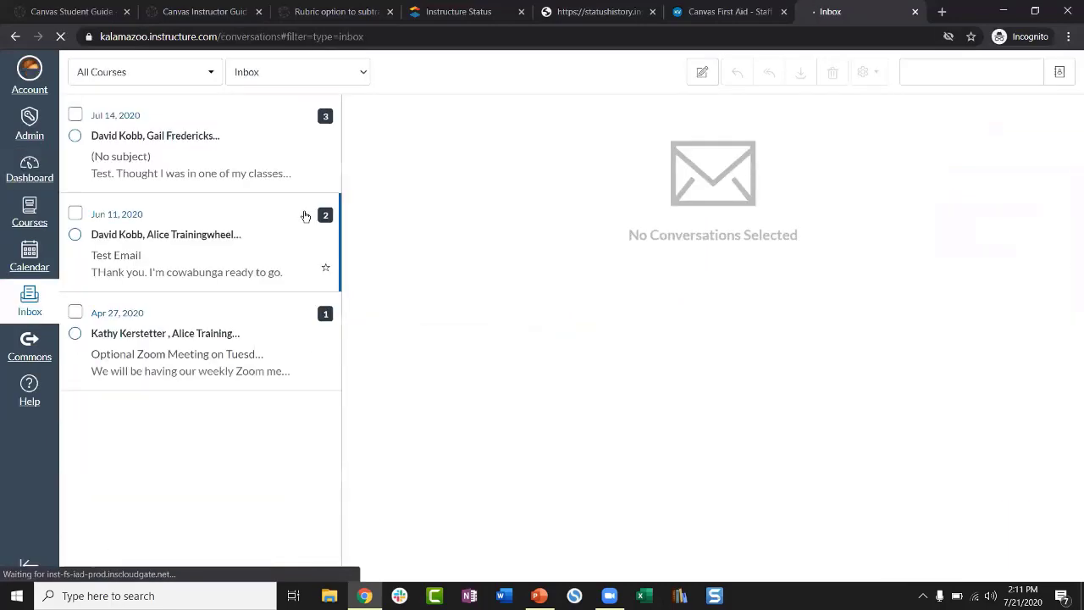
Step: Compose a test message to an e-mail recipient with subject 'Te' and try sending it
left_click(703, 76)
left_click(484, 238)
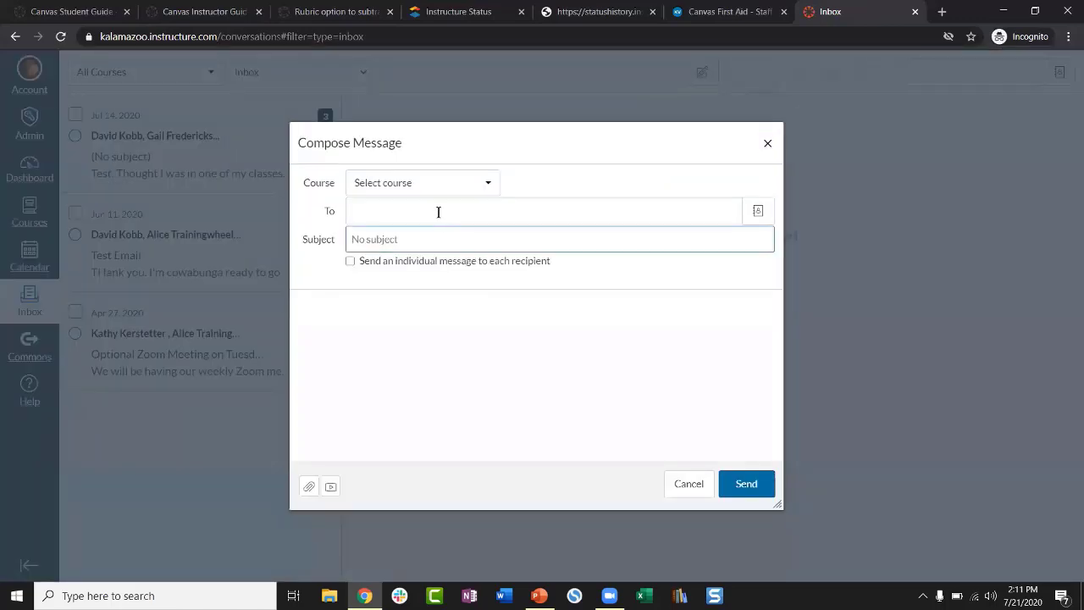
left_click(438, 212)
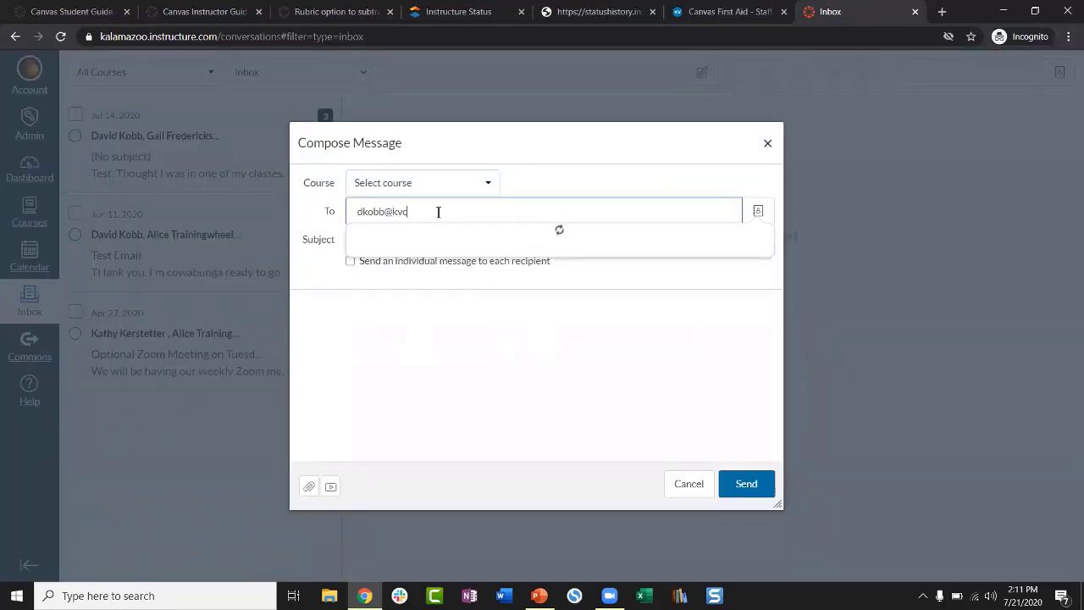
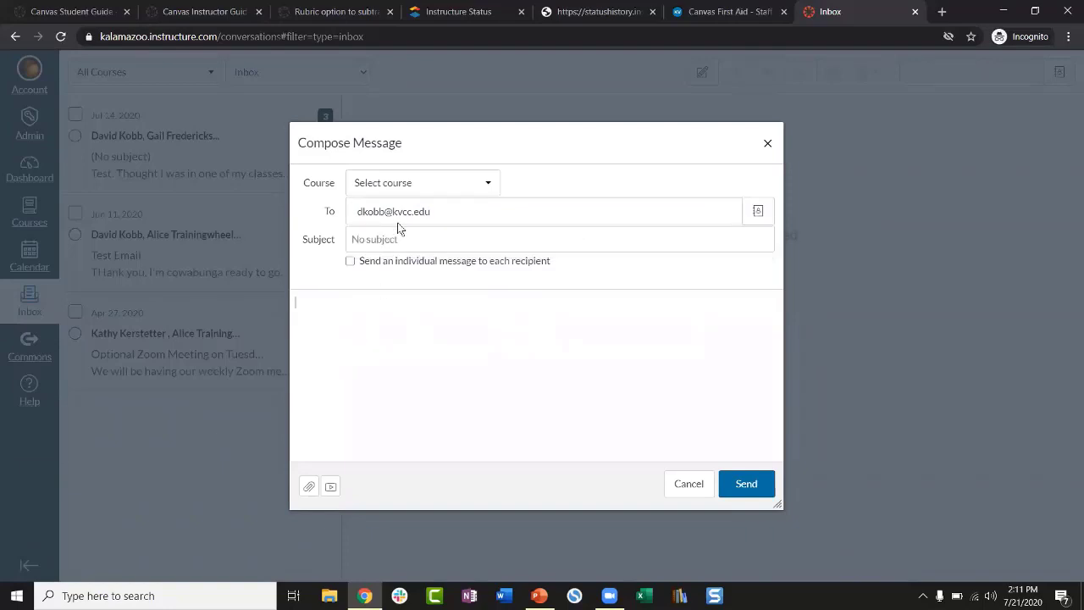
left_click(400, 238)
type("Test")
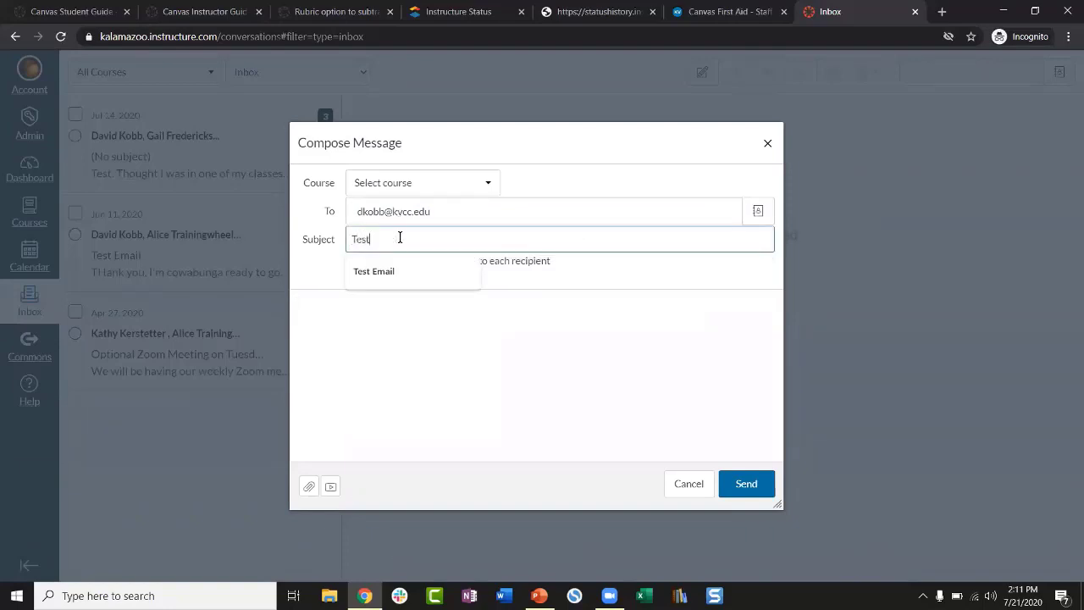
left_click(451, 353)
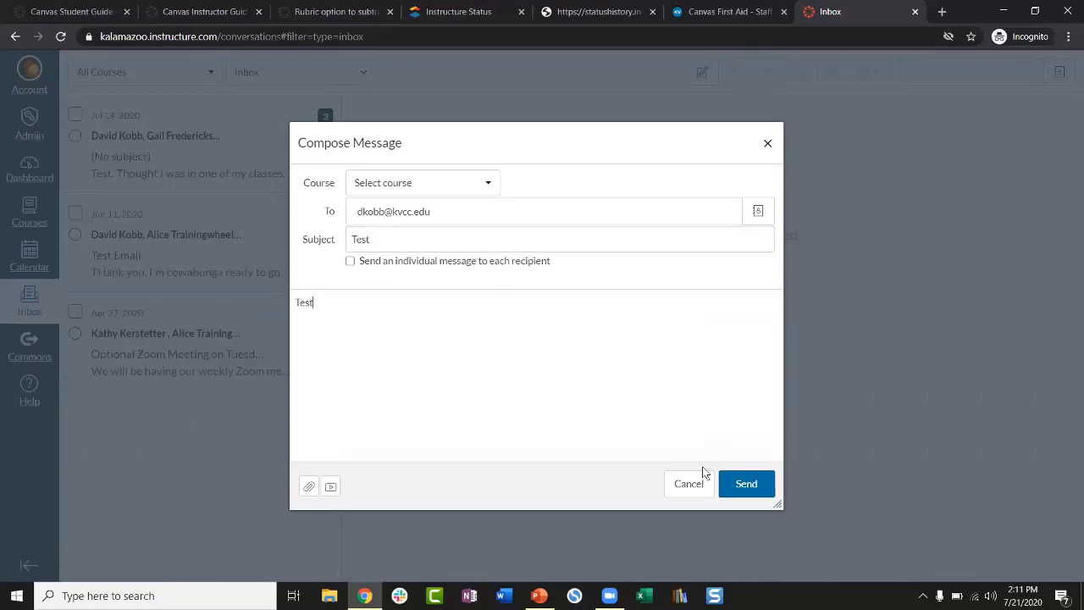
left_click(751, 482)
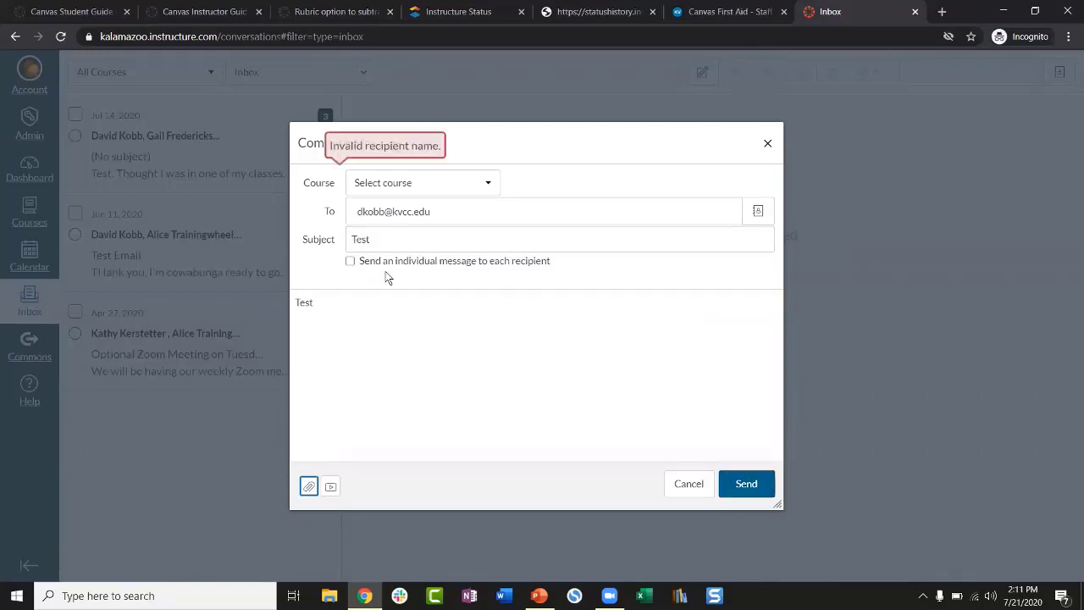
Step: Discard the rejected message draft and reload the Inbox
triple_click(437, 210)
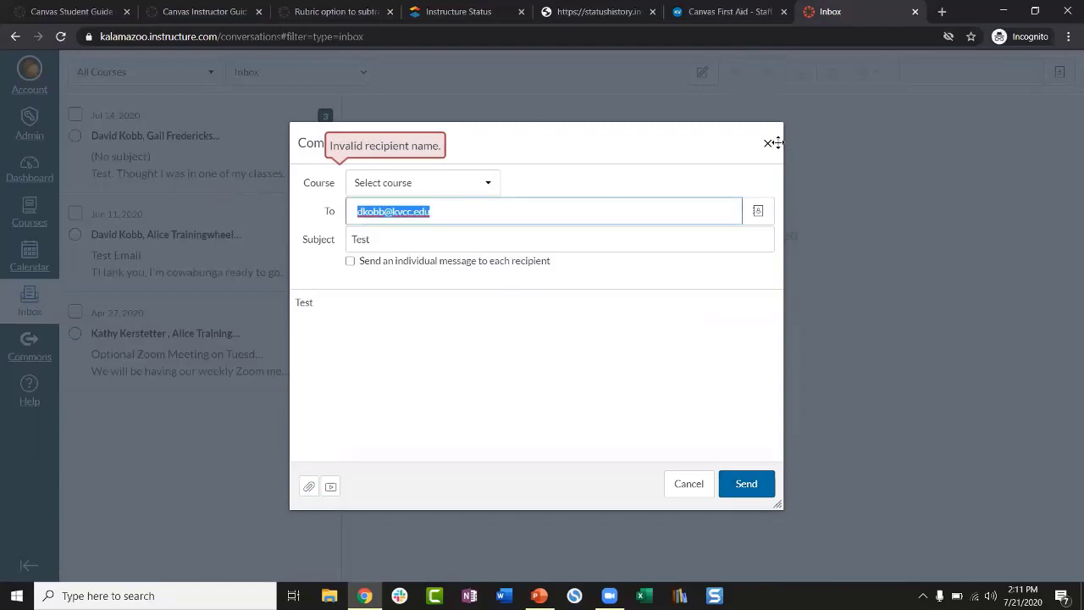
left_click(767, 143)
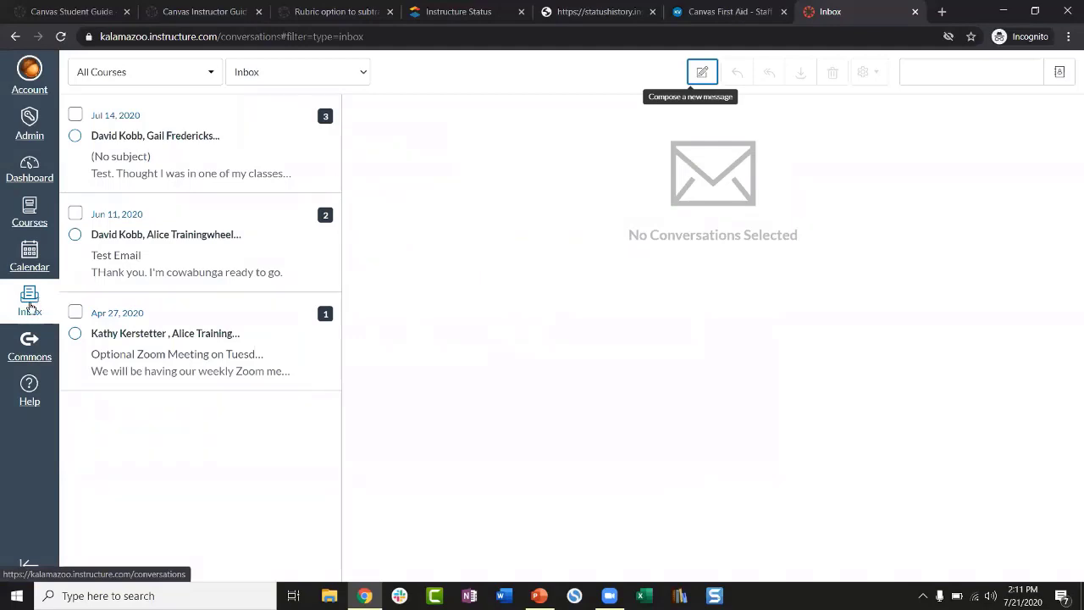
left_click(33, 298)
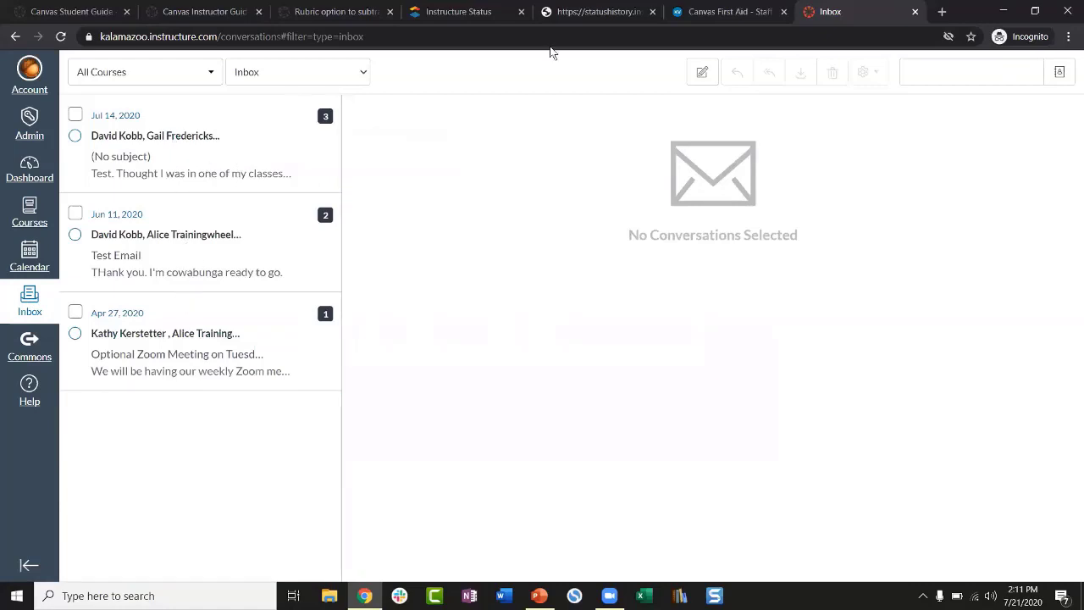
left_click(693, 74)
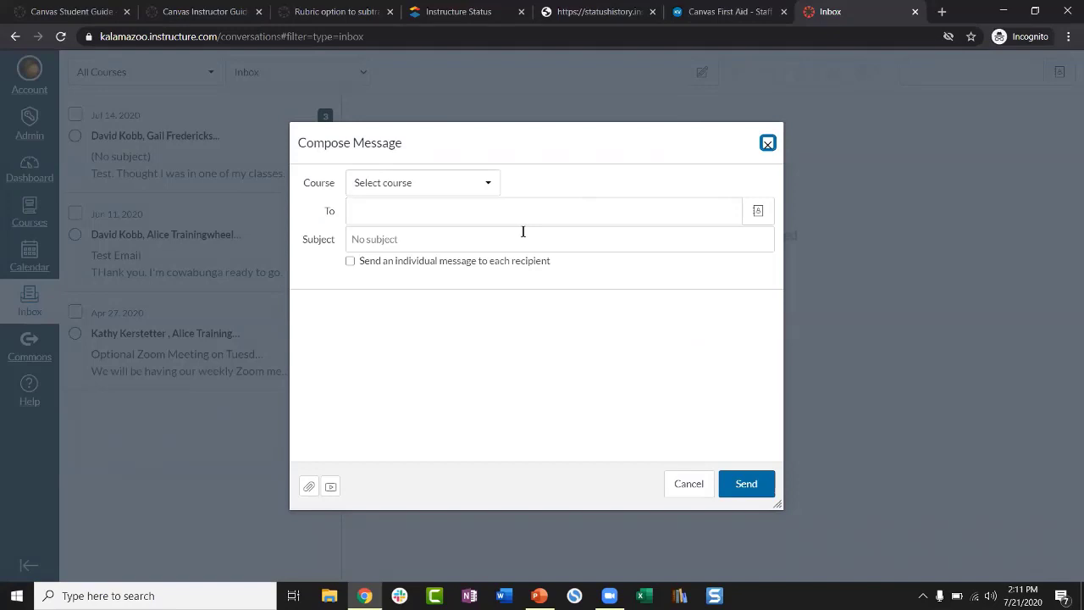
left_click(432, 183)
mouse_move(417, 250)
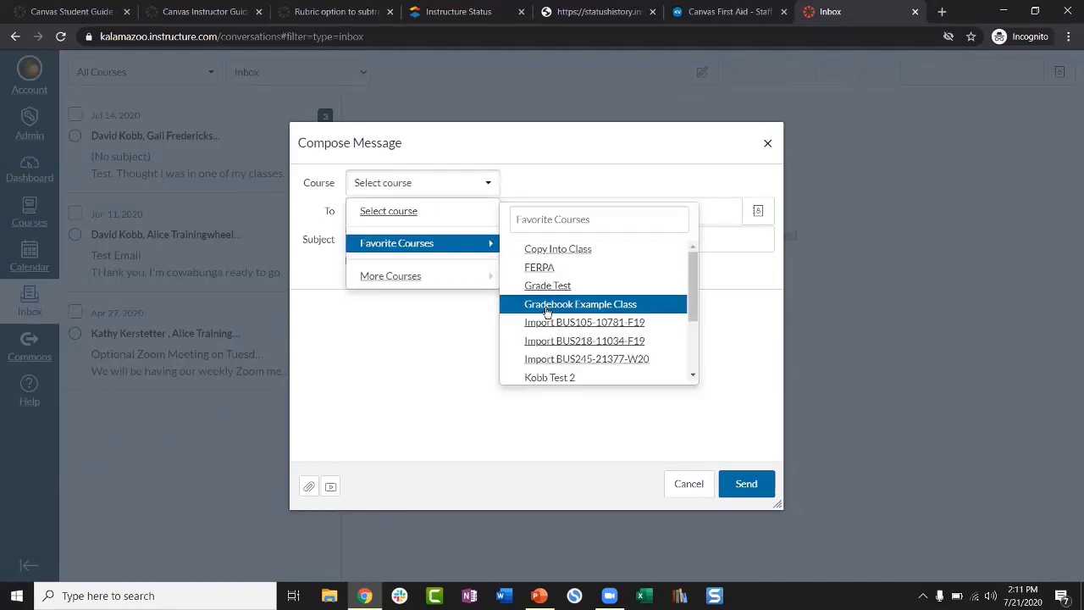
mouse_move(416, 273)
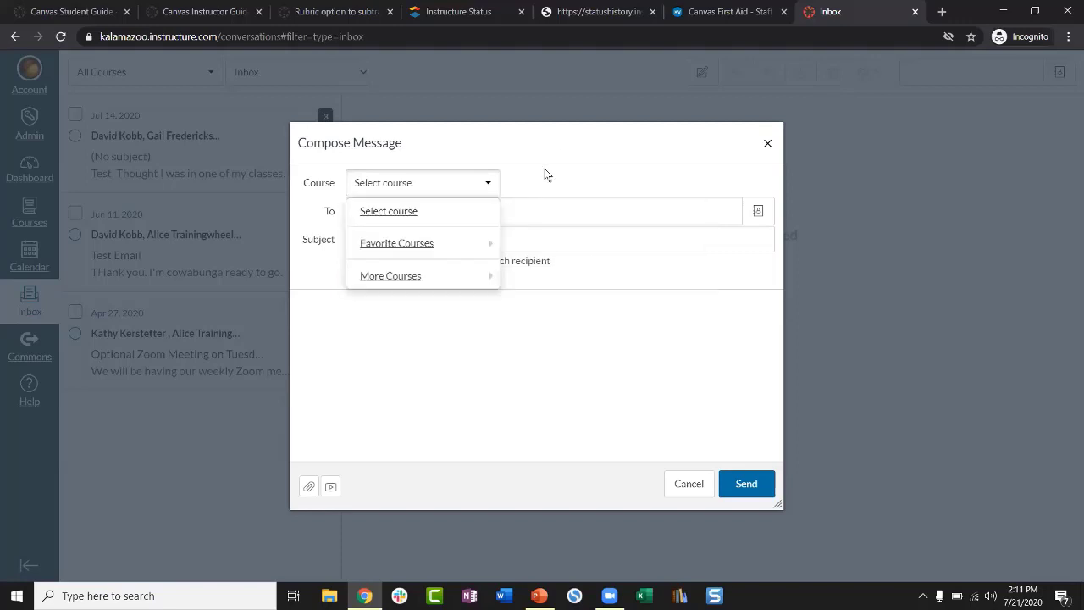
left_click(567, 149)
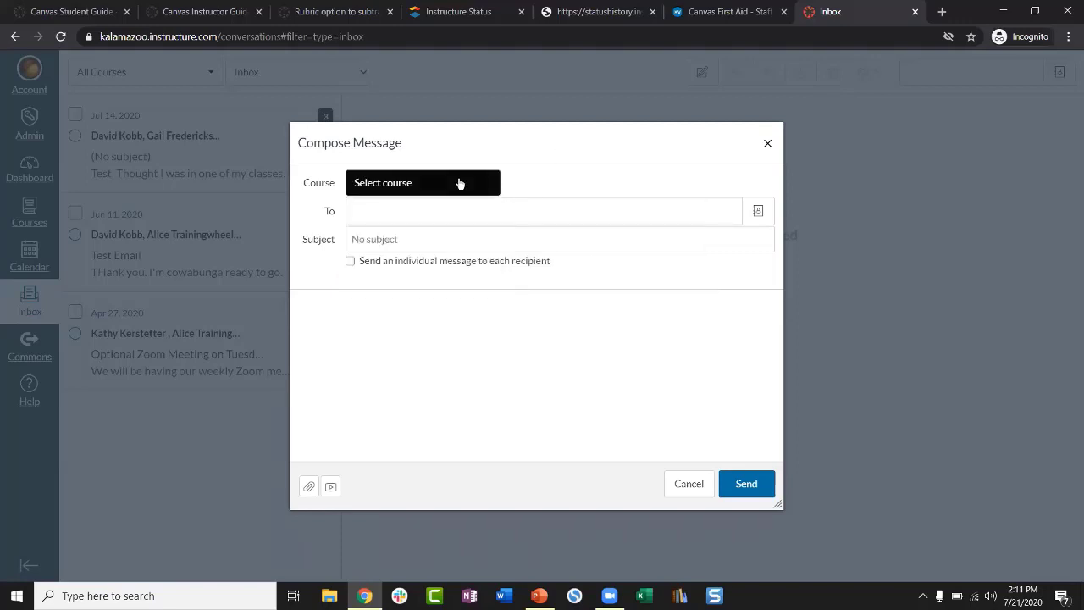
left_click(378, 239)
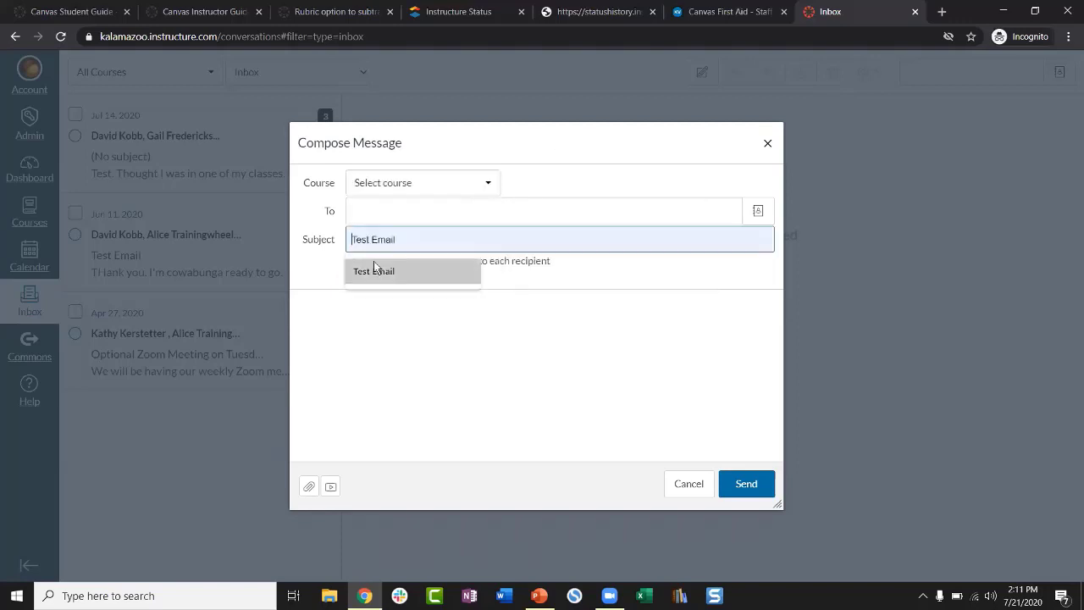
left_click(336, 353)
type(";kdrhepifhri hfh")
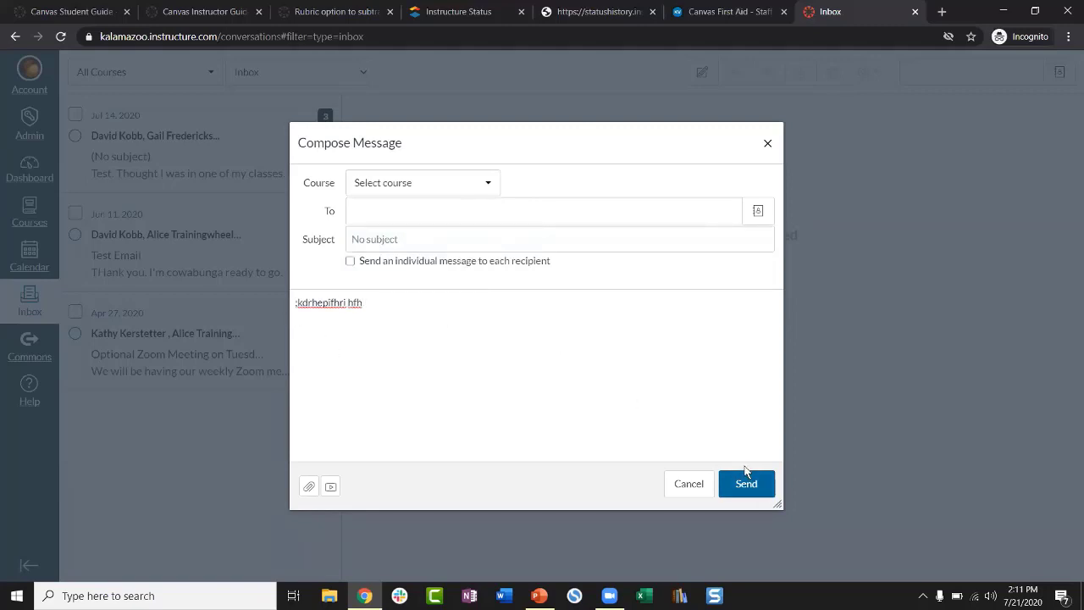
left_click(767, 145)
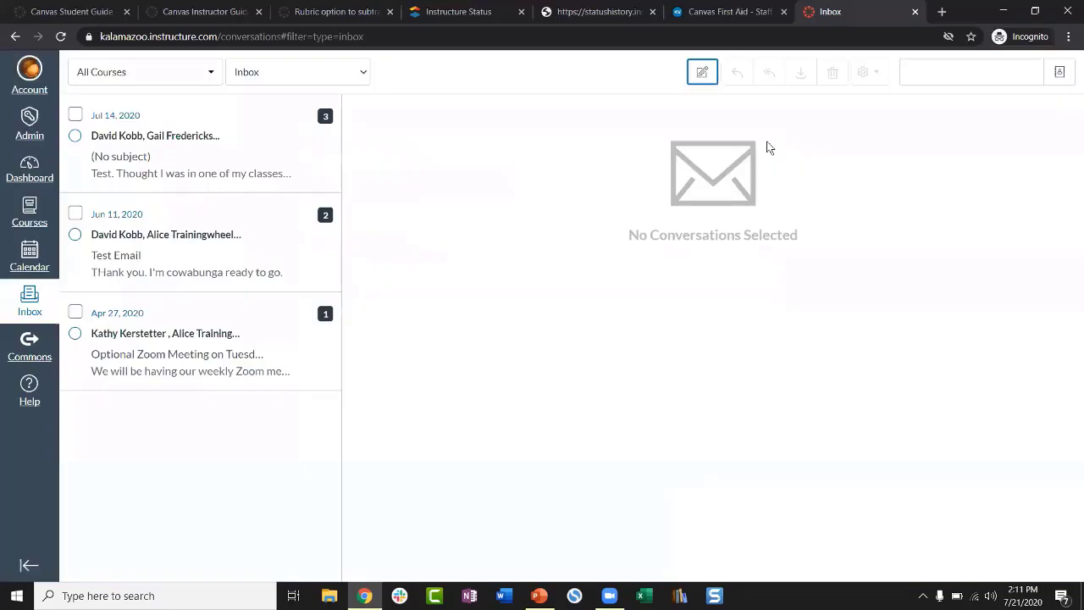
left_click(37, 301)
Step: Open the Help tray over the Inbox and scroll down to Other Resources
left_click(30, 386)
scroll(137, 375, "down", 4)
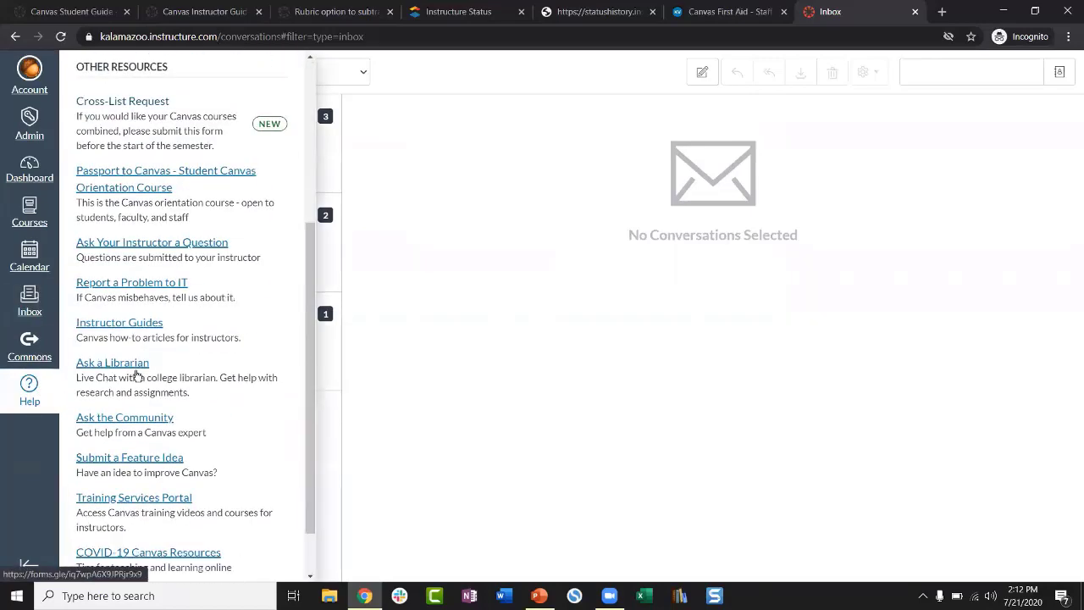
scroll(188, 366, "down", 2)
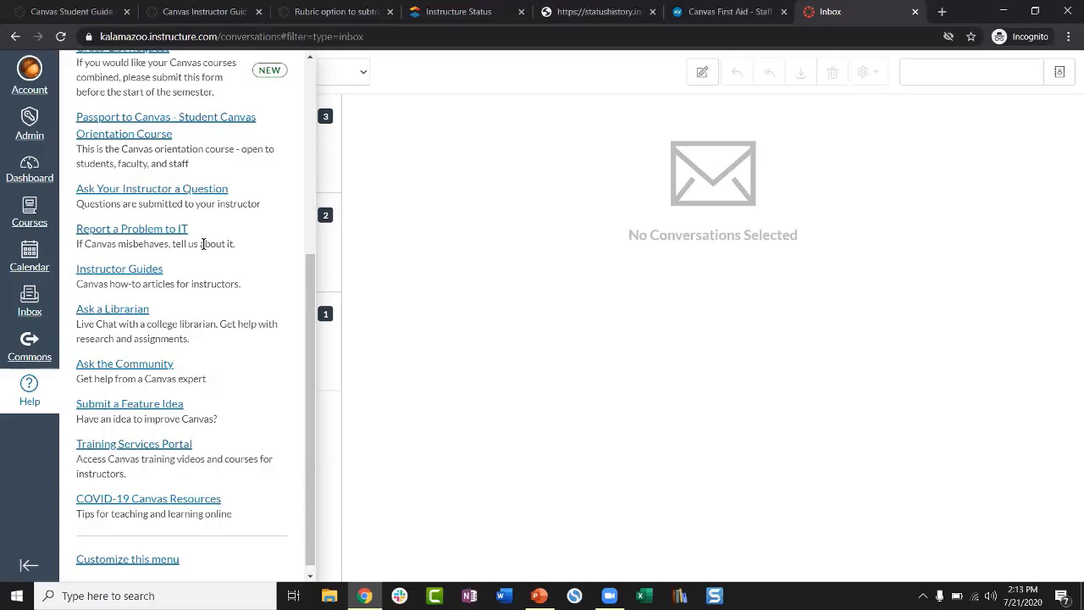
Step: Scroll up and down the Help resources list, then close the Help tray
scroll(203, 244, "down", 1)
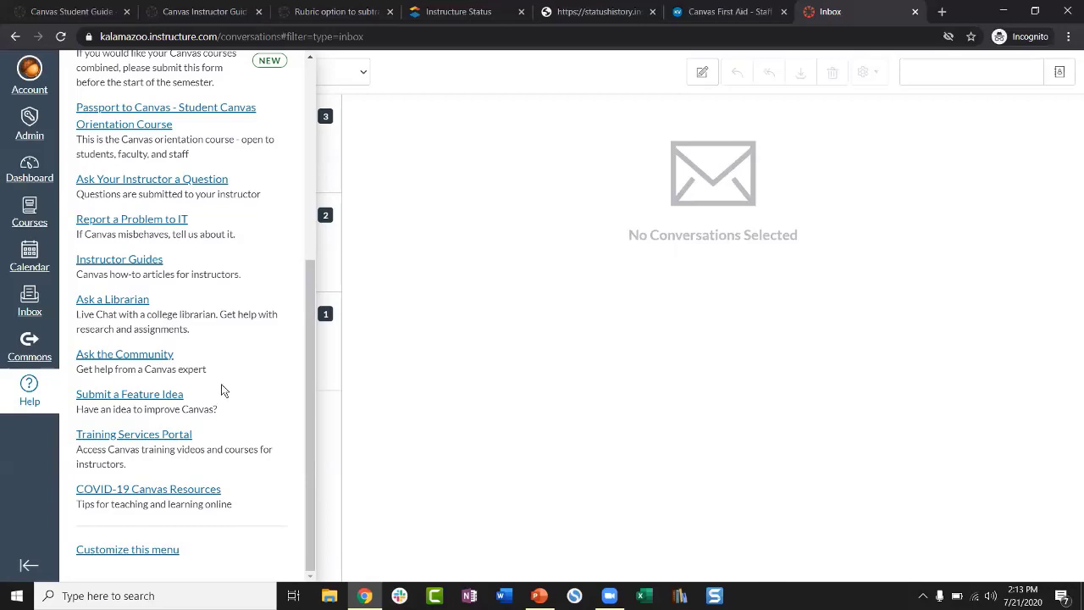
scroll(240, 261, "up", 4)
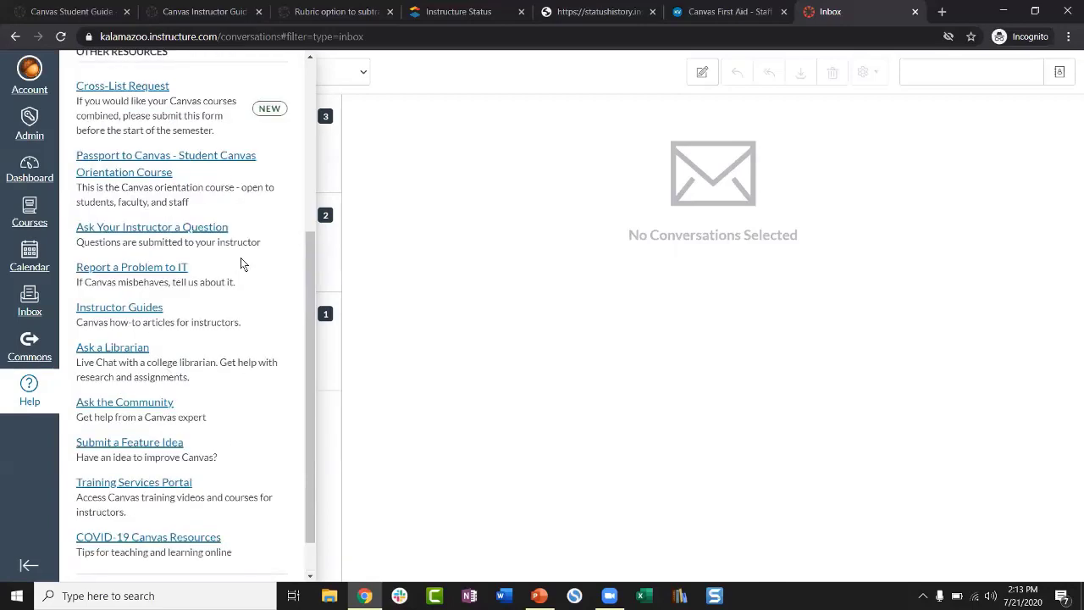
scroll(240, 263, "down", 4)
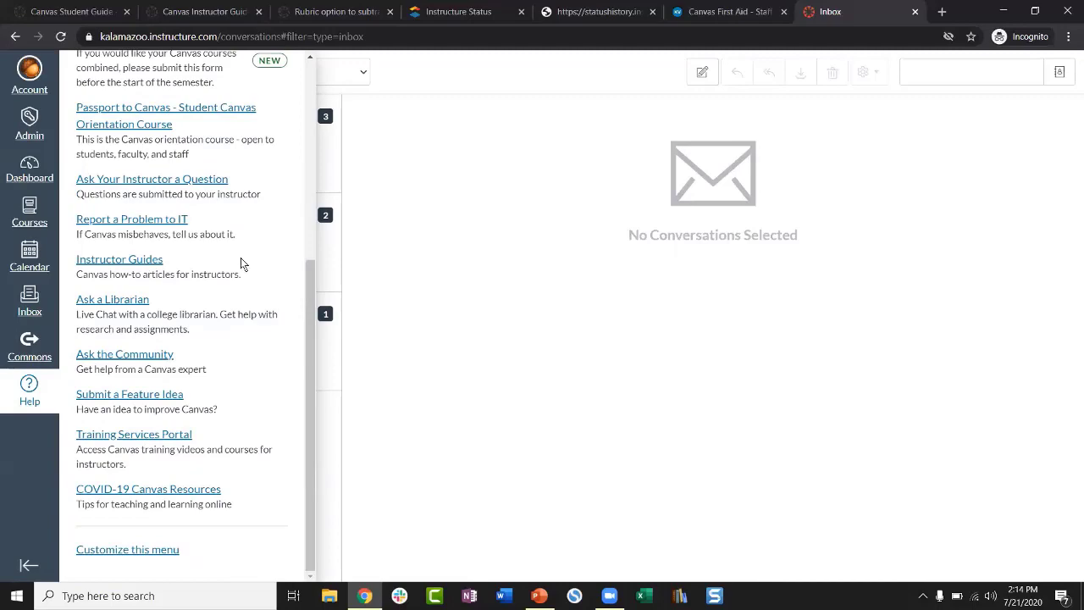
scroll(241, 260, "up", 3)
scroll(241, 263, "down", 3)
scroll(229, 314, "up", 3)
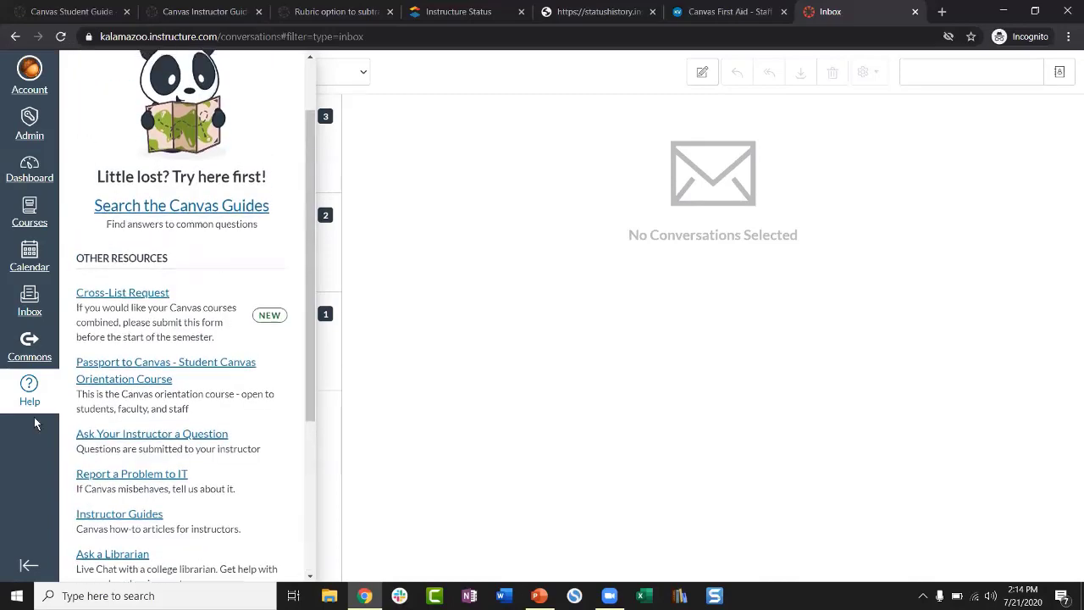
scroll(225, 310, "up", 2)
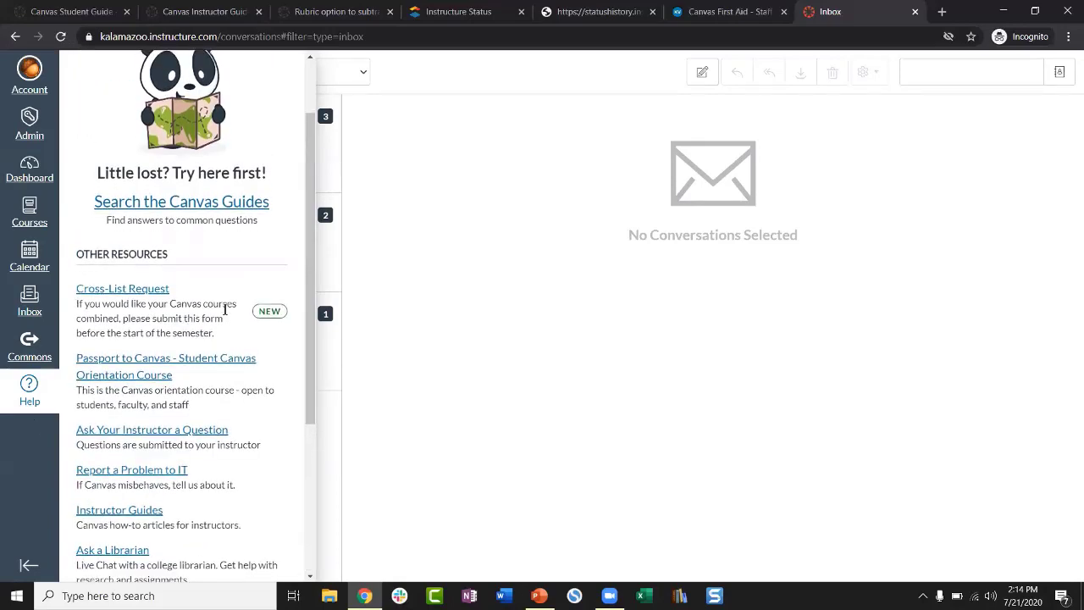
left_click(288, 67)
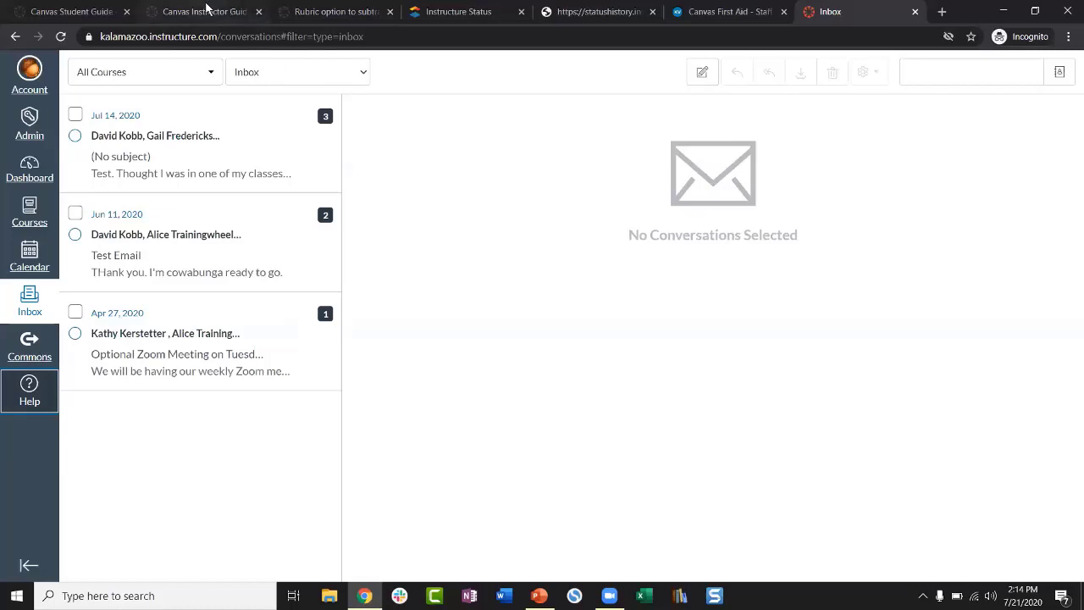
Step: Switch to the Canvas Student Guide tab and highlight its page title at the top
left_click(86, 11)
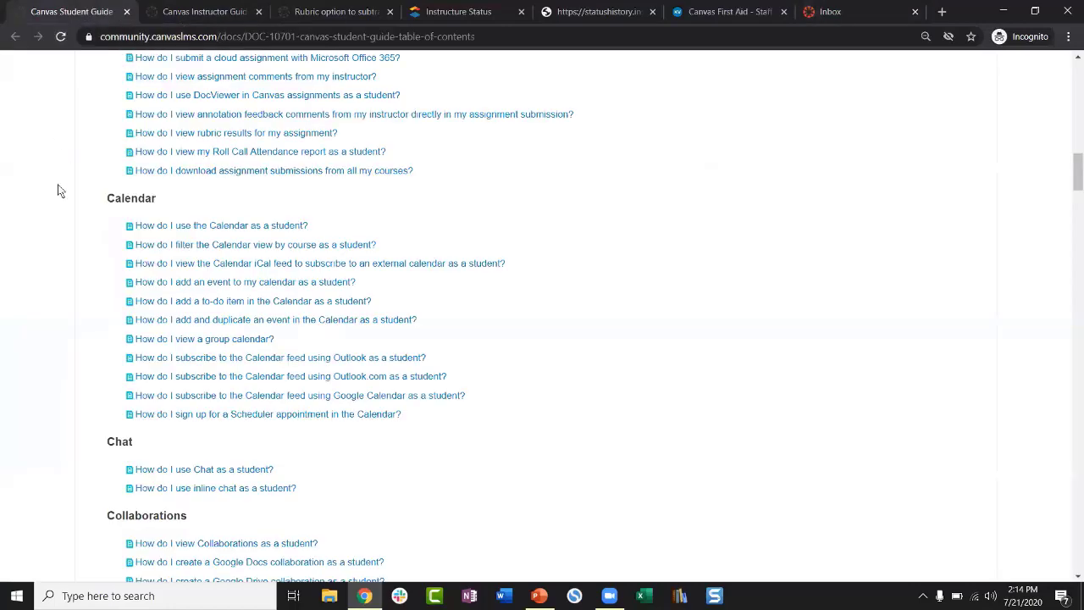
scroll(58, 186, "up", 5)
scroll(57, 190, "up", 10)
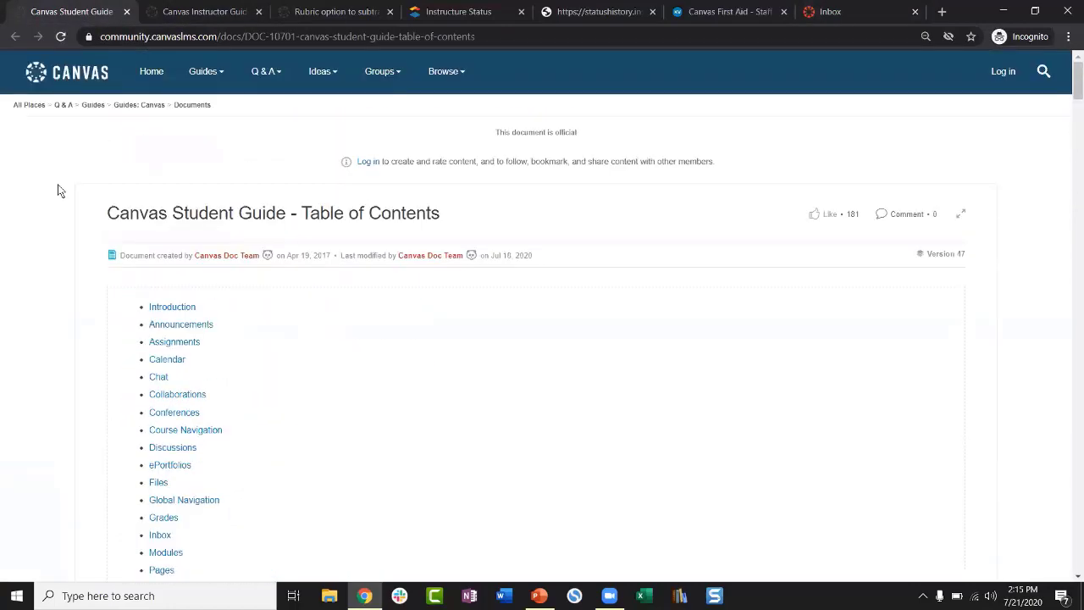
left_click_drag(106, 213, 439, 204)
left_click(451, 206)
Step: Scroll through the Student Guide table of contents, then close its tab
scroll(384, 302, "down", 2)
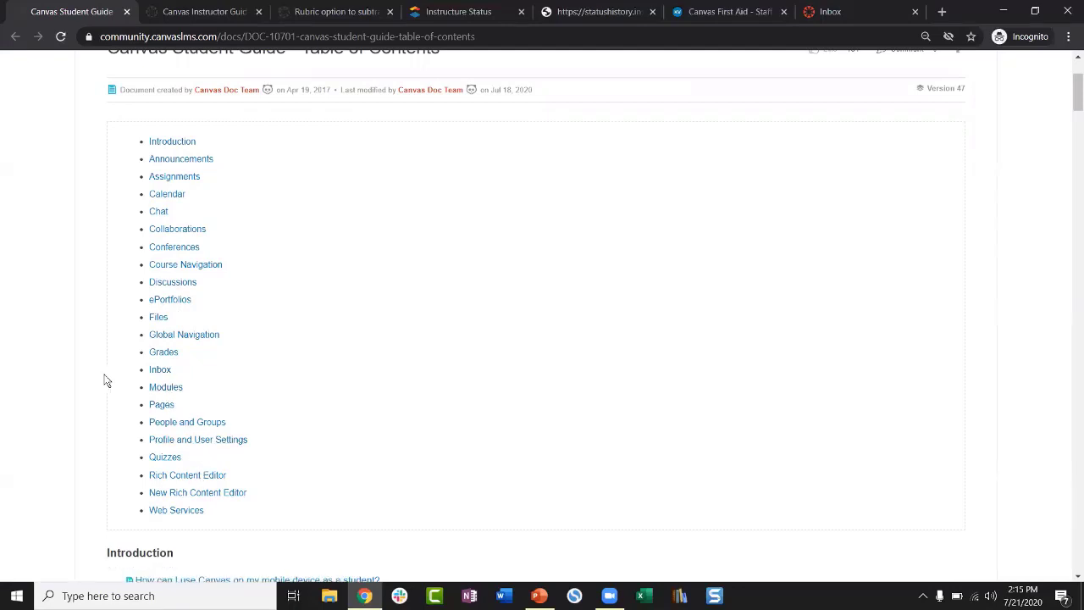
scroll(51, 317, "down", 4)
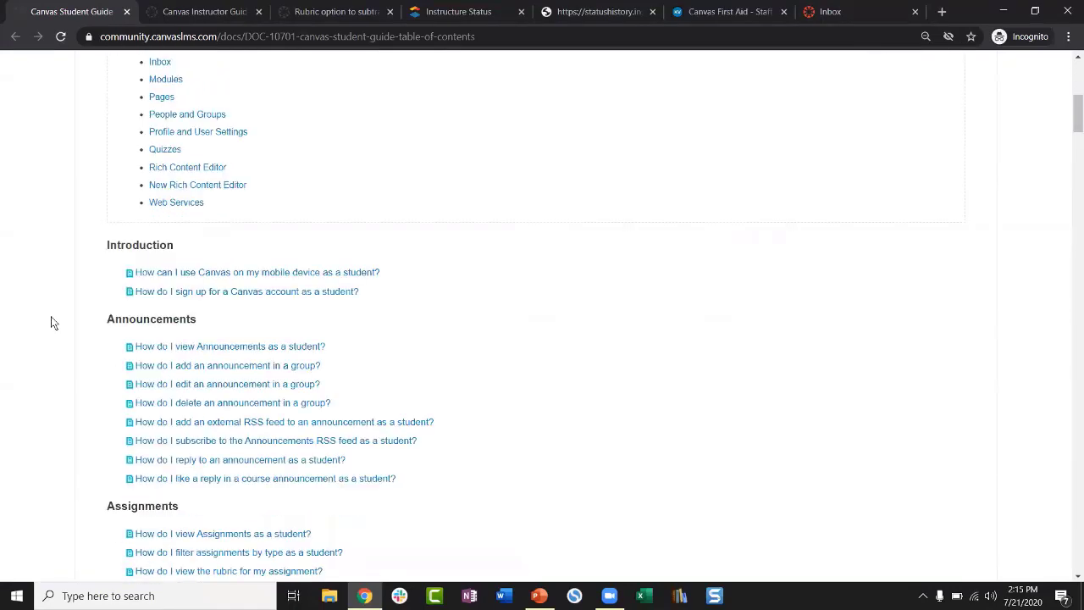
scroll(50, 322, "down", 2)
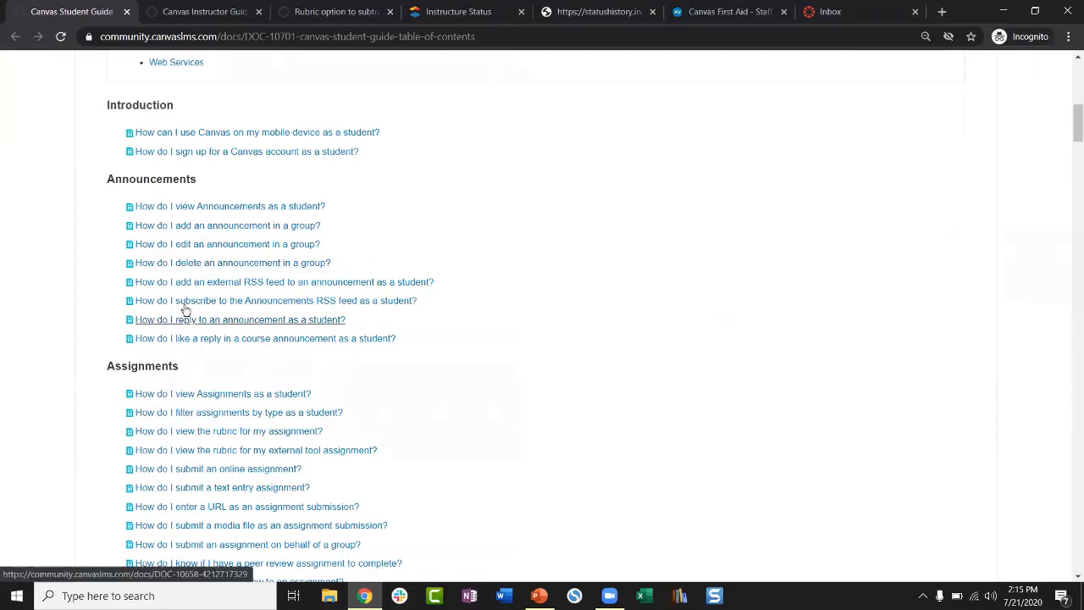
scroll(161, 295, "down", 2)
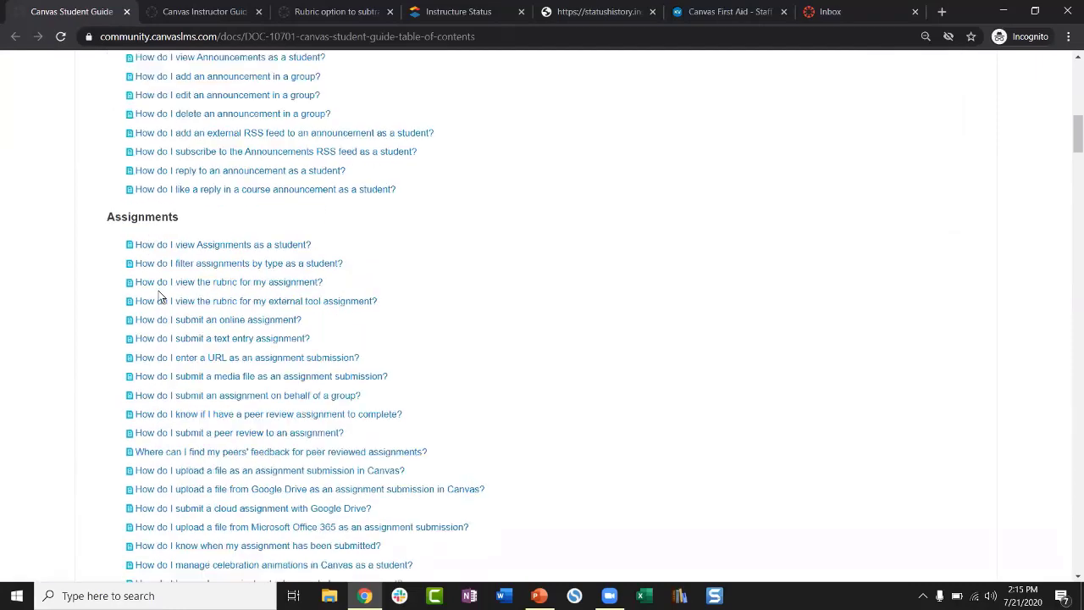
scroll(161, 295, "down", 15)
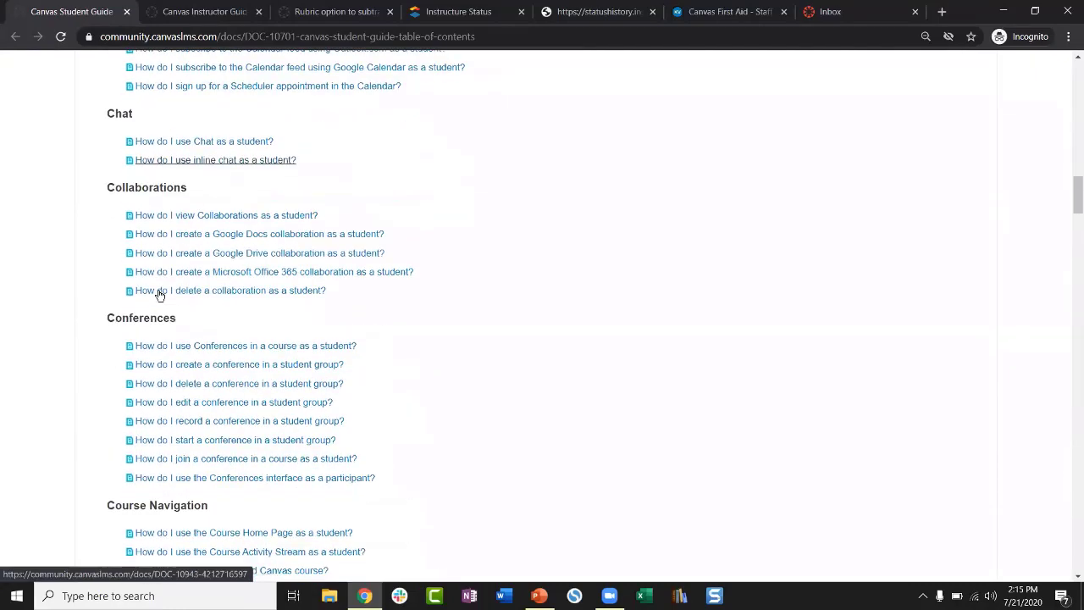
scroll(159, 295, "down", 12)
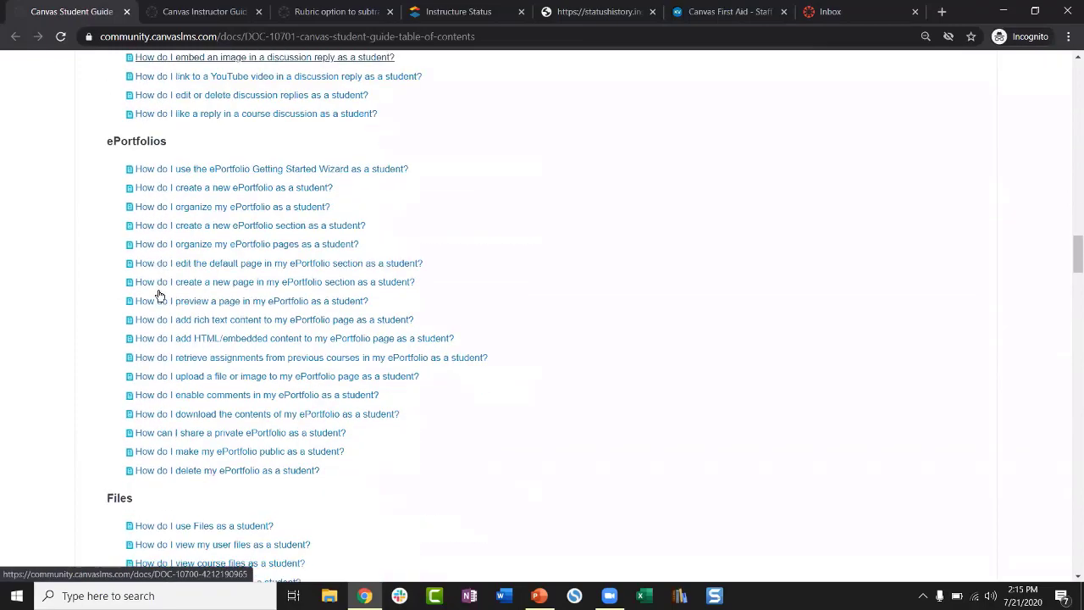
scroll(159, 294, "down", 10)
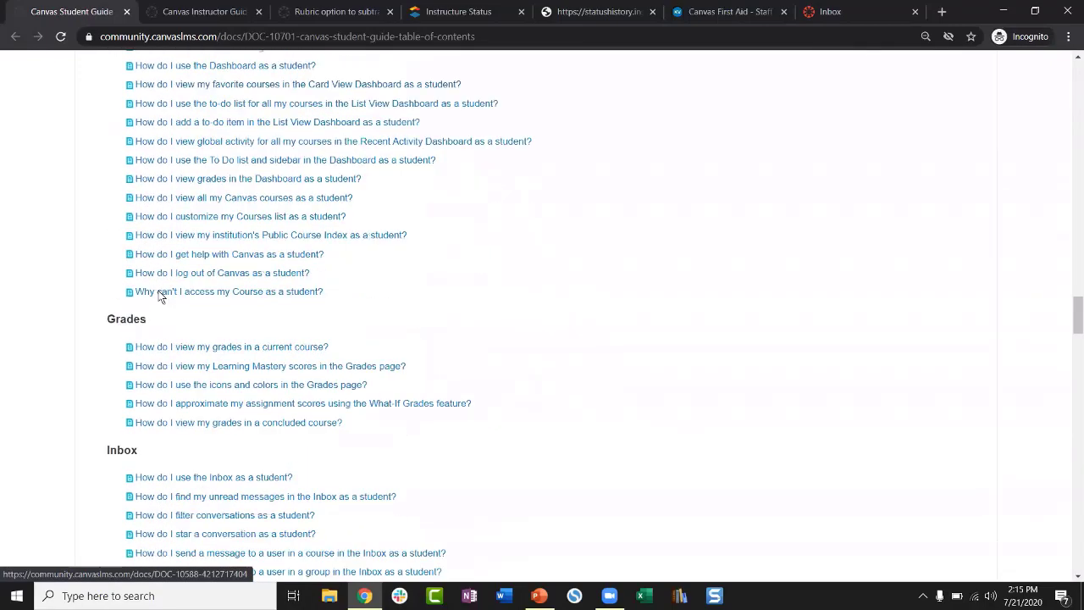
scroll(161, 295, "down", 5)
scroll(159, 295, "down", 7)
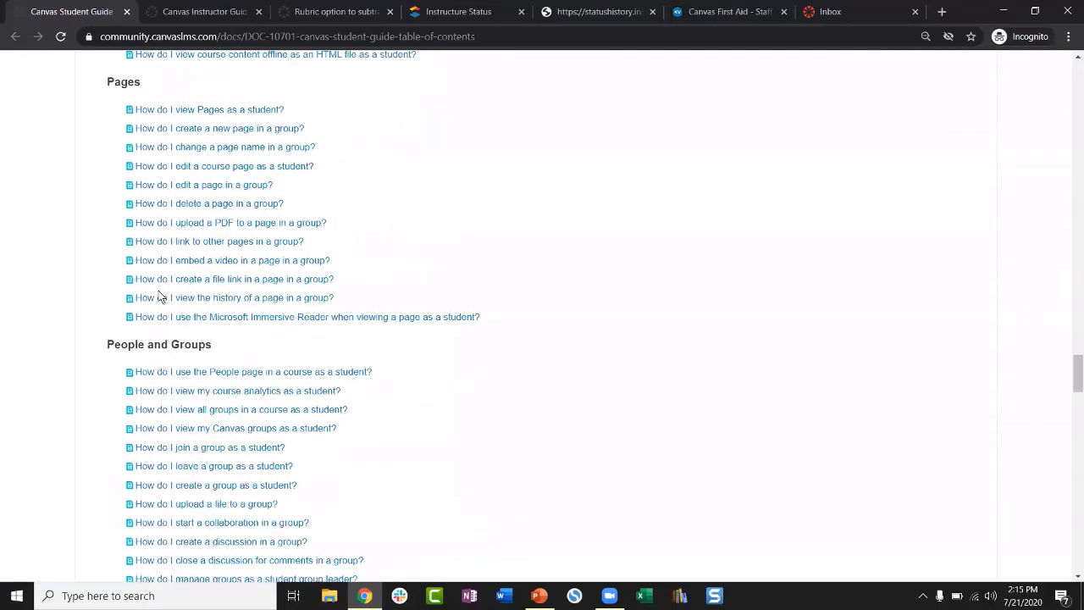
scroll(159, 294, "down", 10)
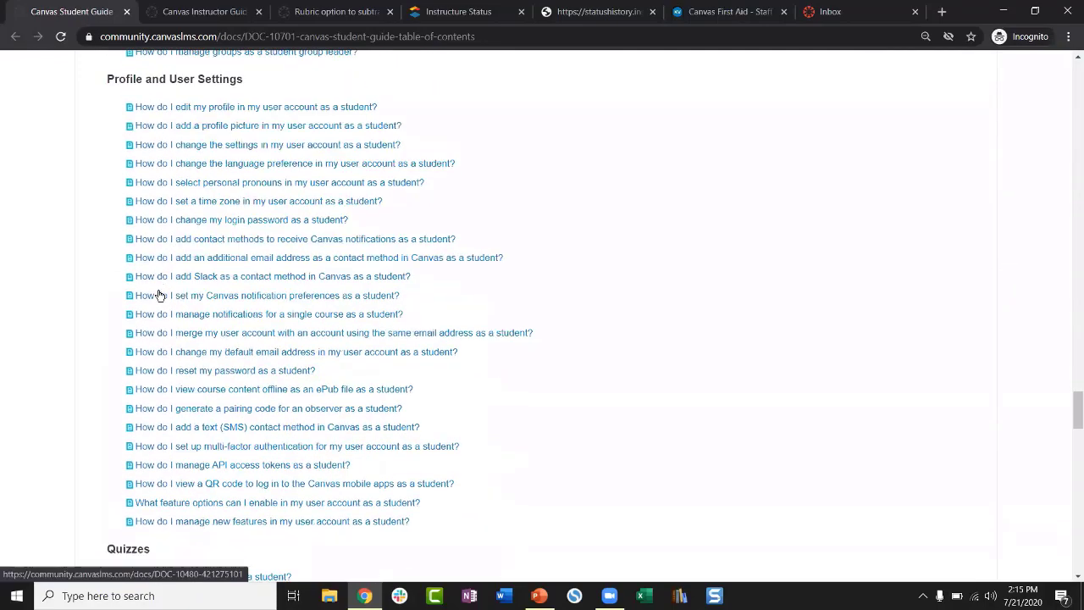
scroll(157, 293, "down", 12)
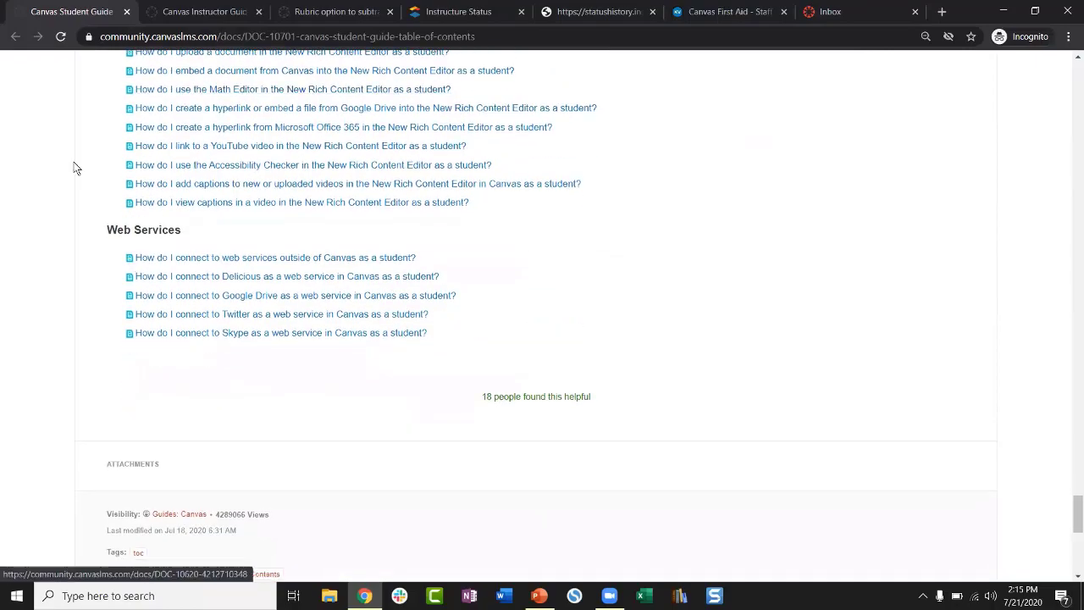
scroll(107, 206, "up", 5)
scroll(106, 205, "up", 18)
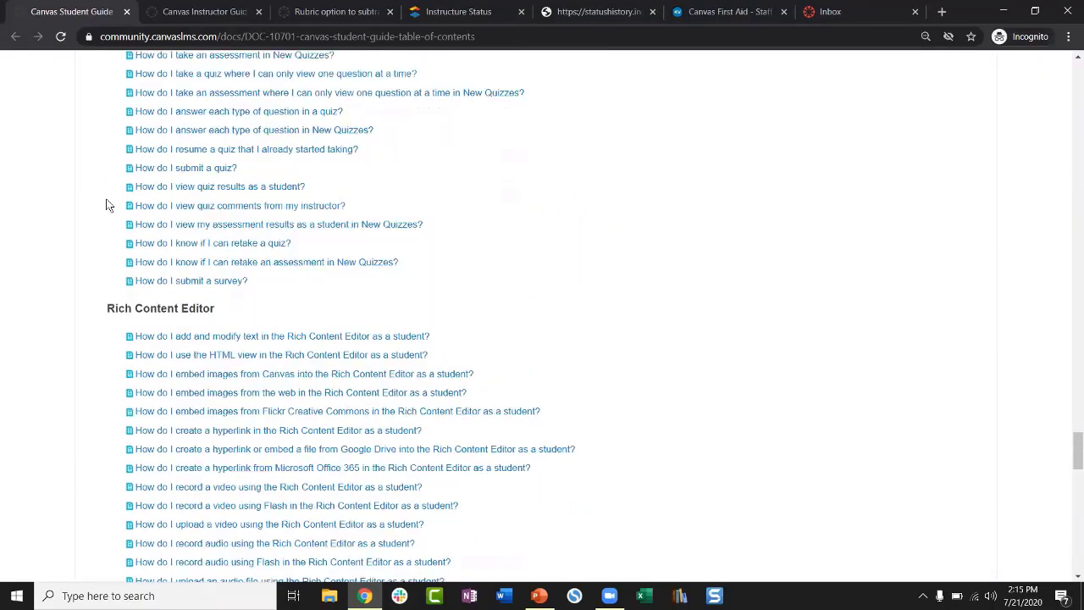
scroll(107, 205, "up", 20)
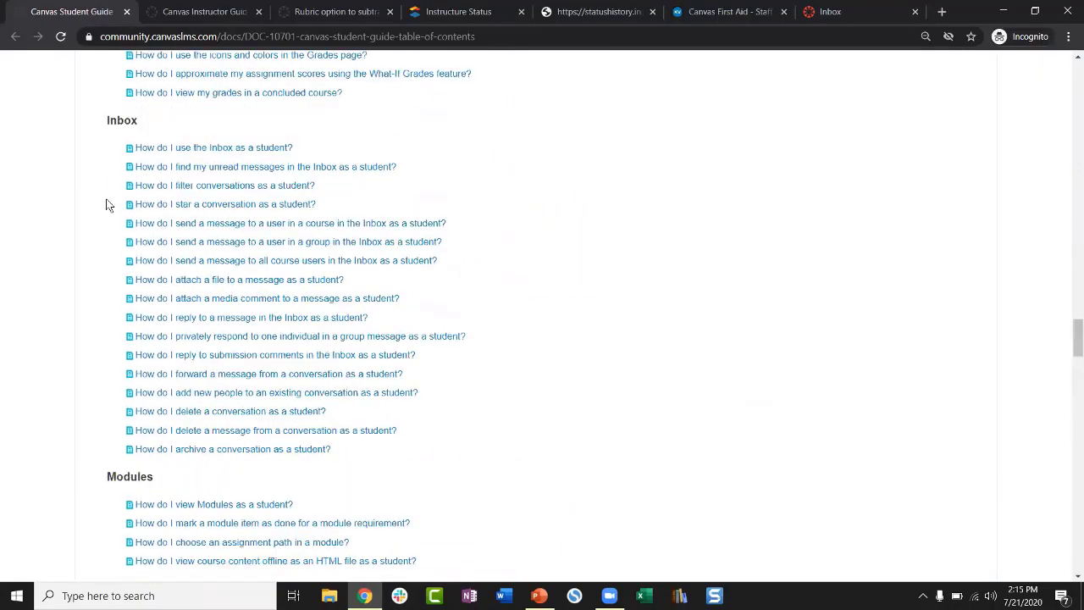
scroll(106, 206, "up", 20)
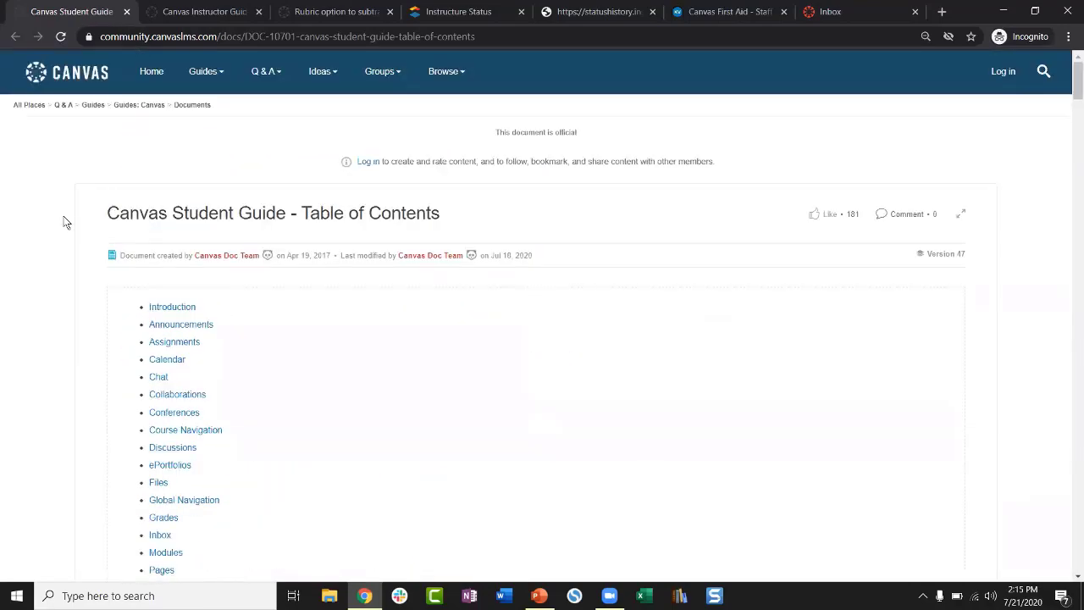
scroll(65, 222, "down", 15)
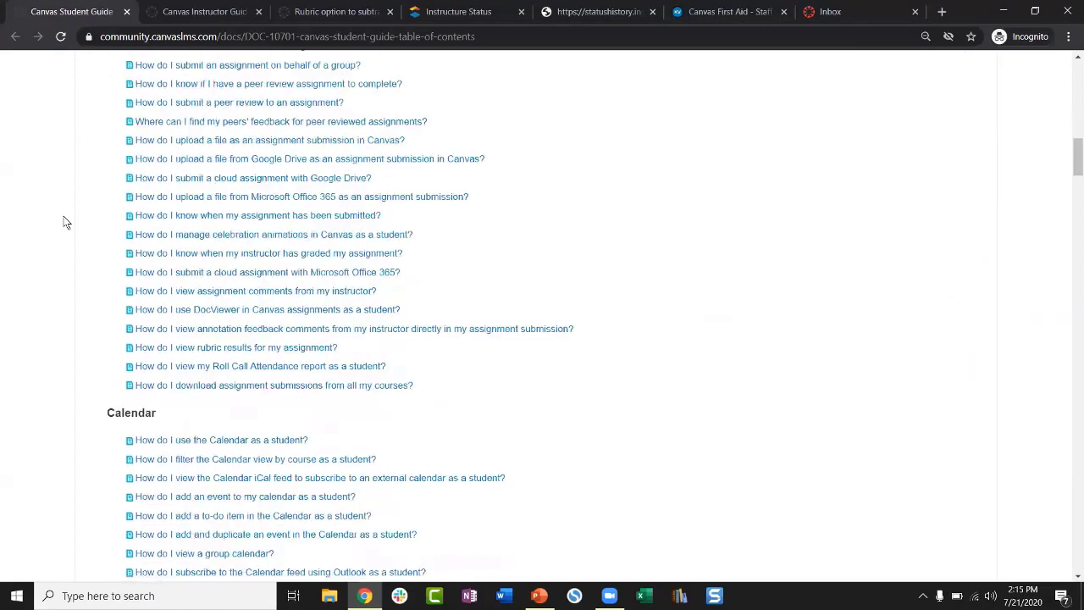
scroll(65, 222, "down", 20)
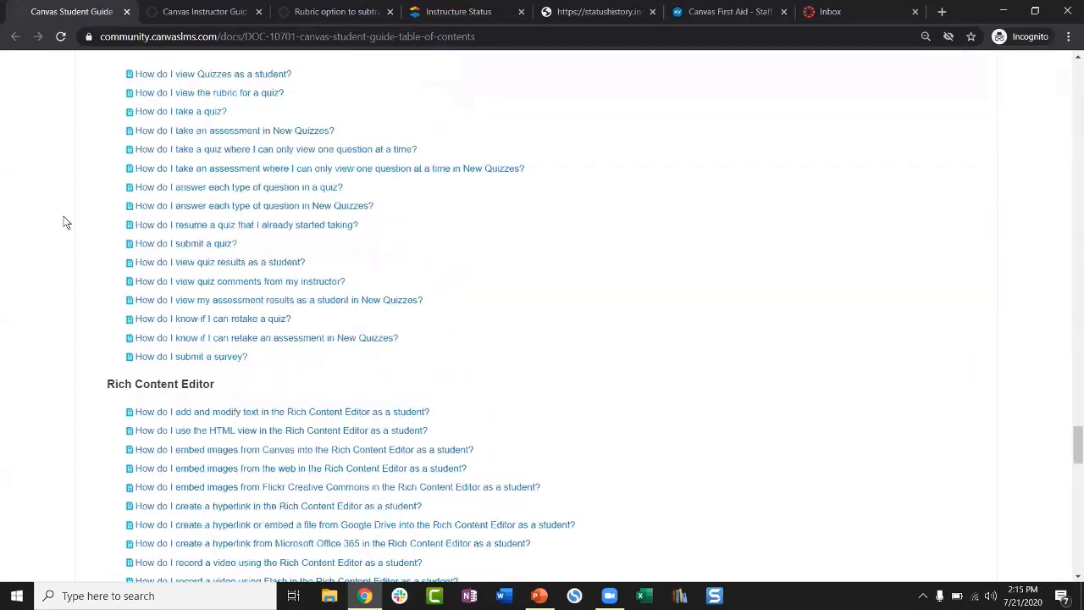
scroll(68, 220, "up", 14)
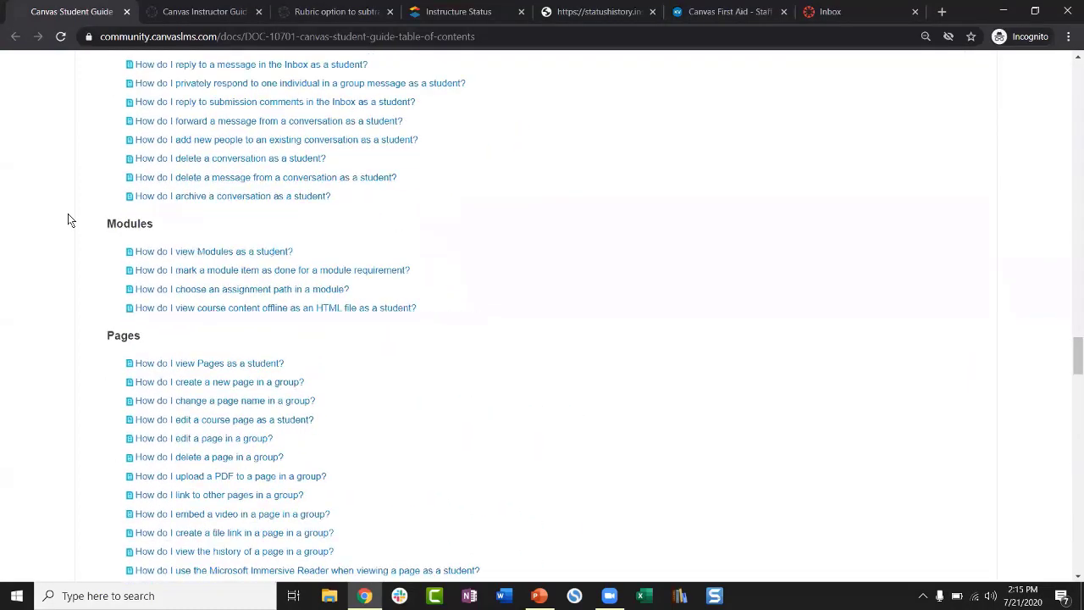
scroll(68, 220, "up", 20)
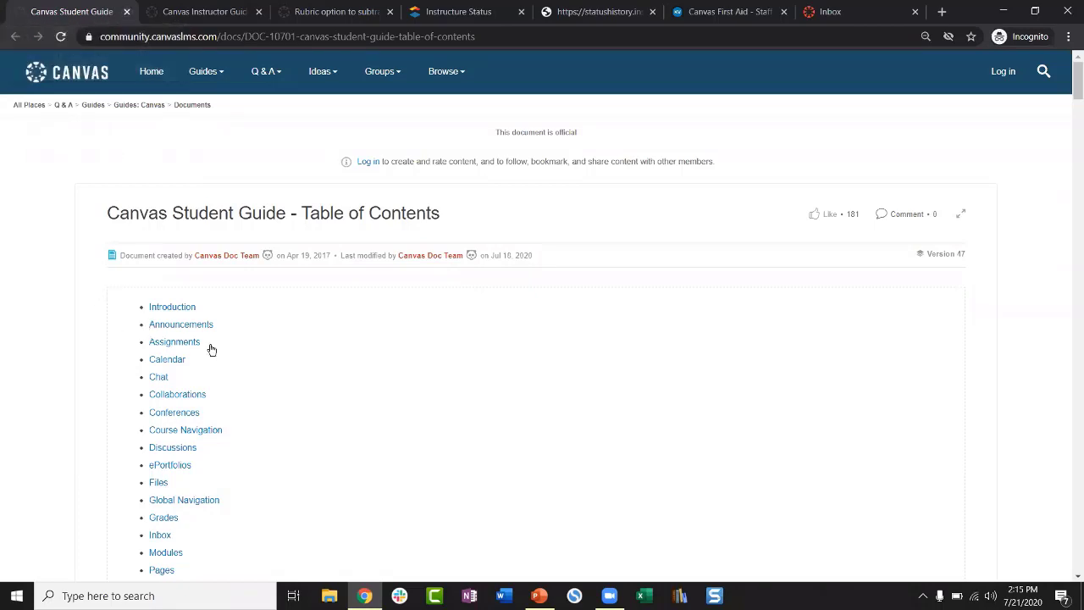
scroll(225, 355, "down", 1)
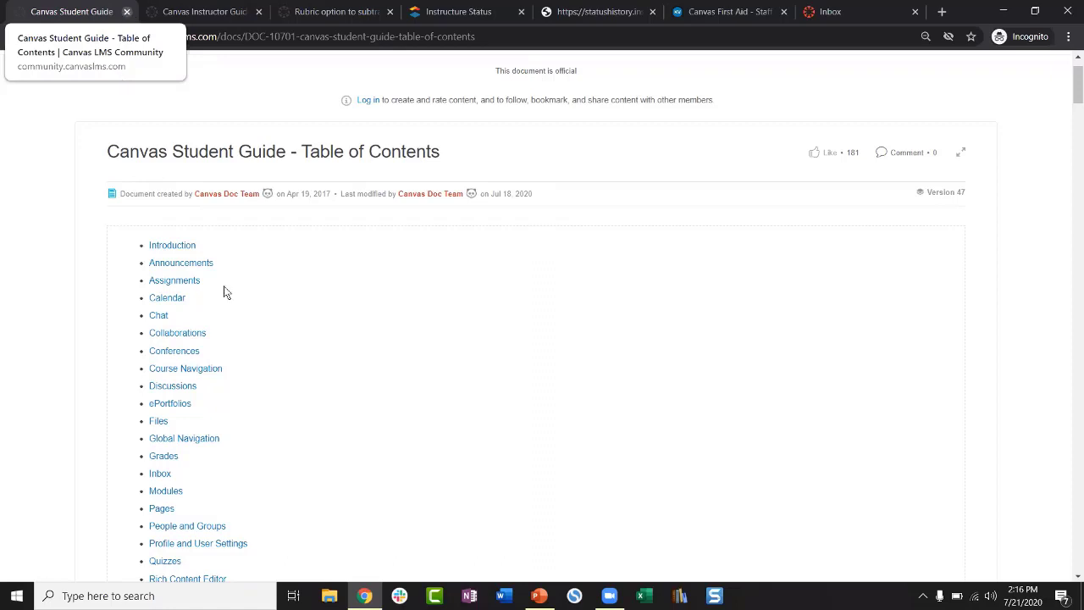
scroll(289, 298, "down", 1)
scroll(336, 298, "down", 20)
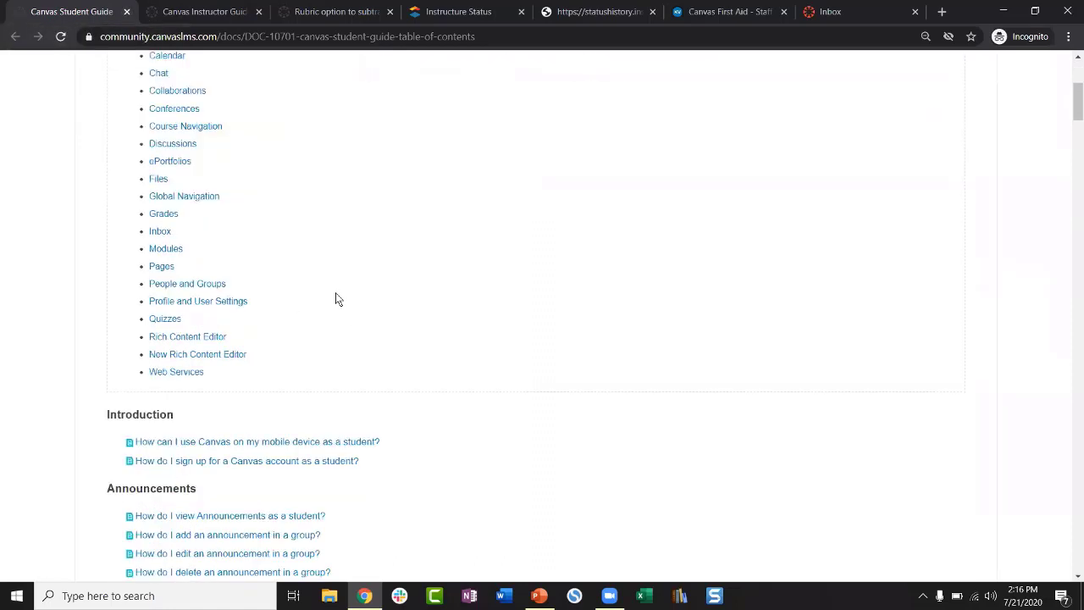
scroll(336, 297, "up", 20)
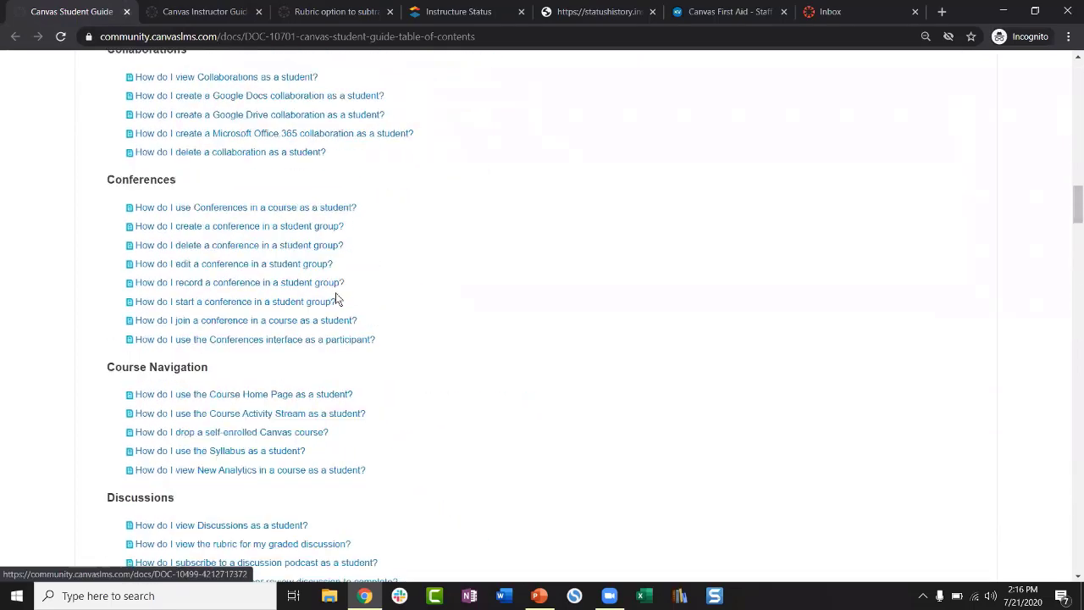
left_click(126, 11)
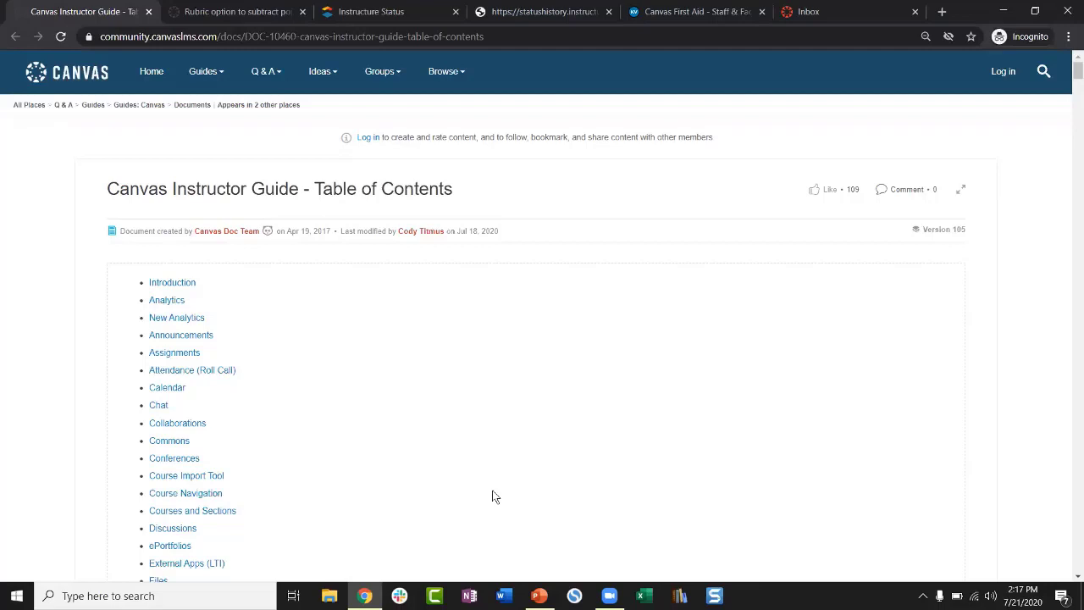
Step: Present the Canvas First Aid deck from the start to the Student Toolkit slide, then return to Chrome
left_click(538, 595)
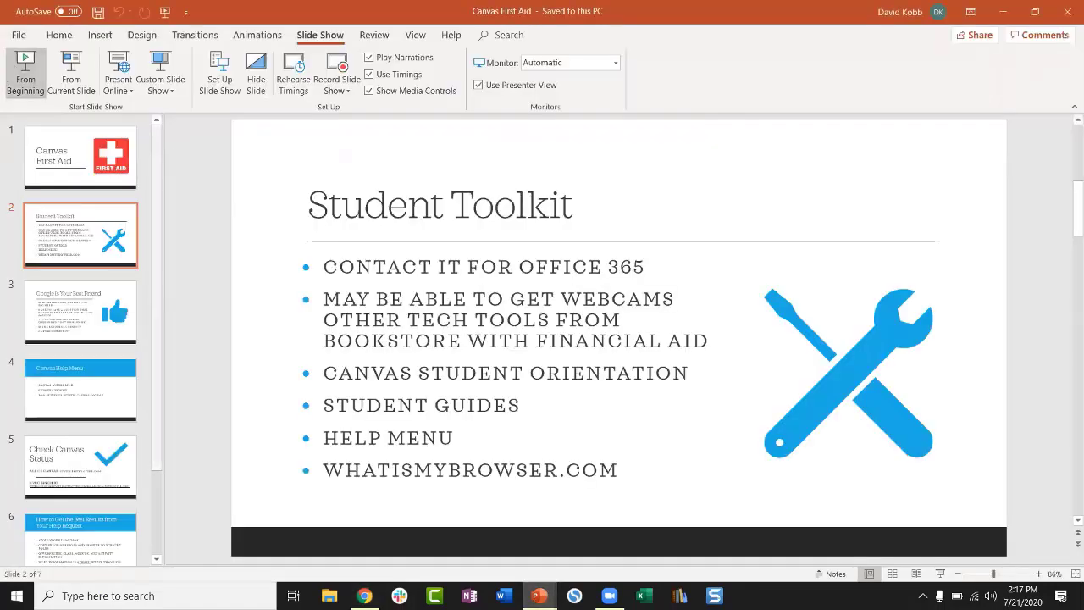
left_click(25, 69)
key("Right")
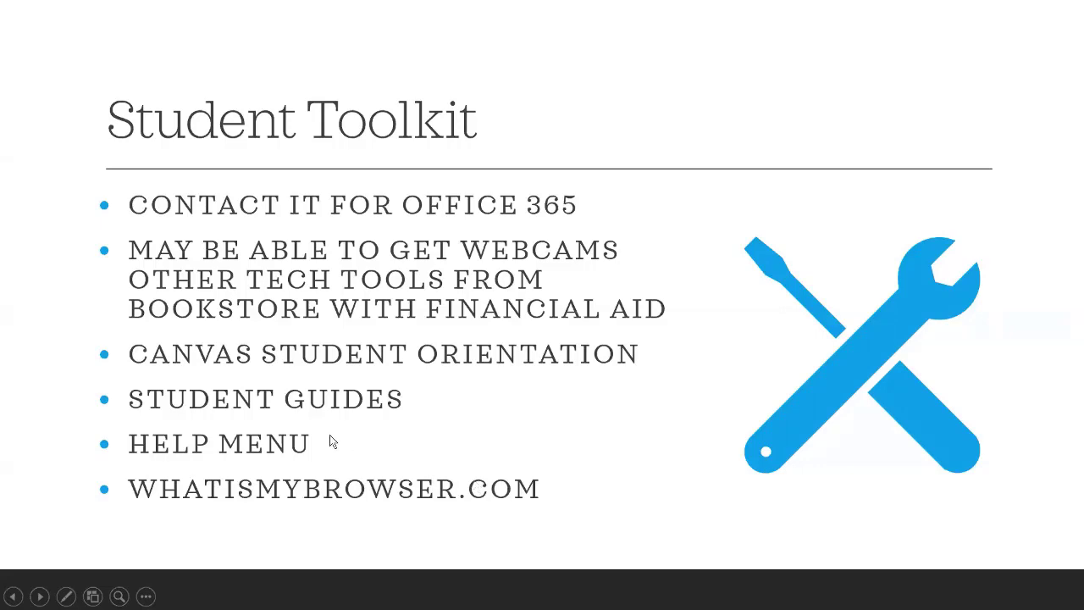
key("super")
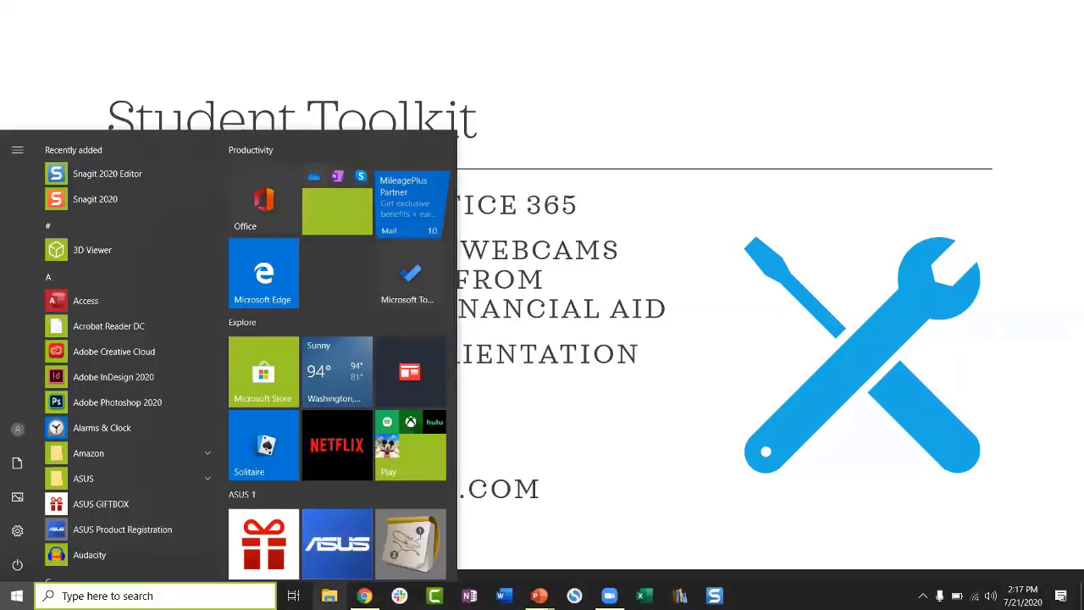
left_click(364, 595)
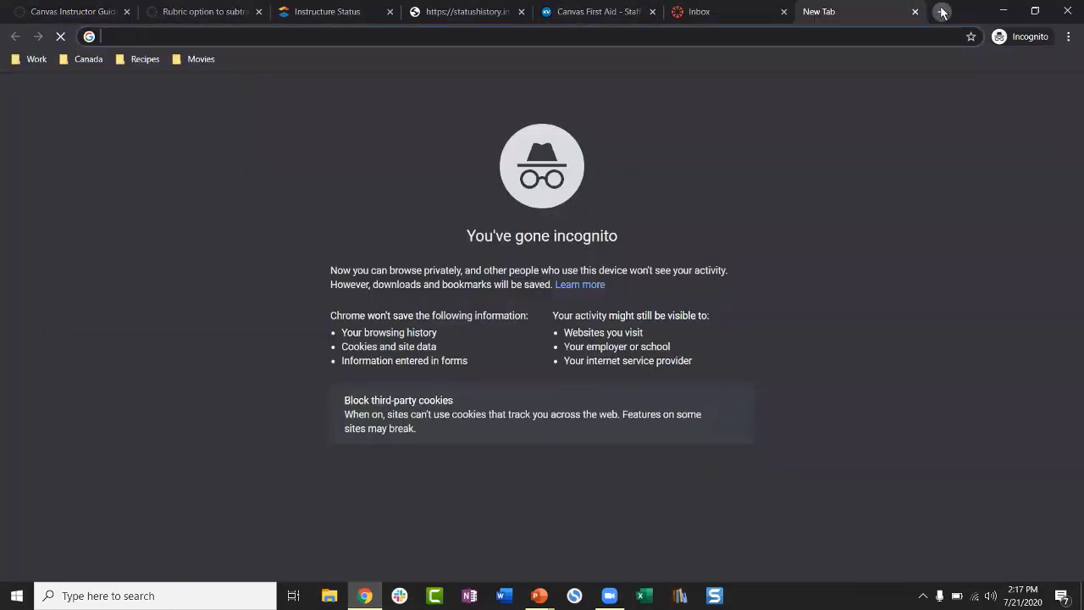
Step: Load whatismybrowser.com in a new tab by typing 'whatis' in the address bar
left_click(941, 11)
type("whatis")
key("Return")
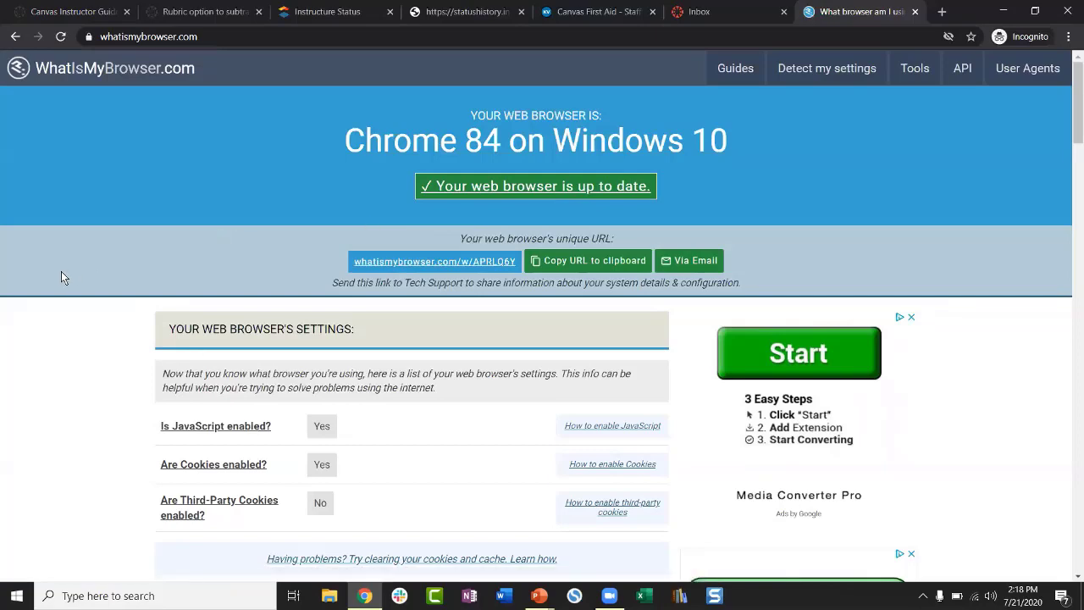
scroll(61, 277, "down", 2)
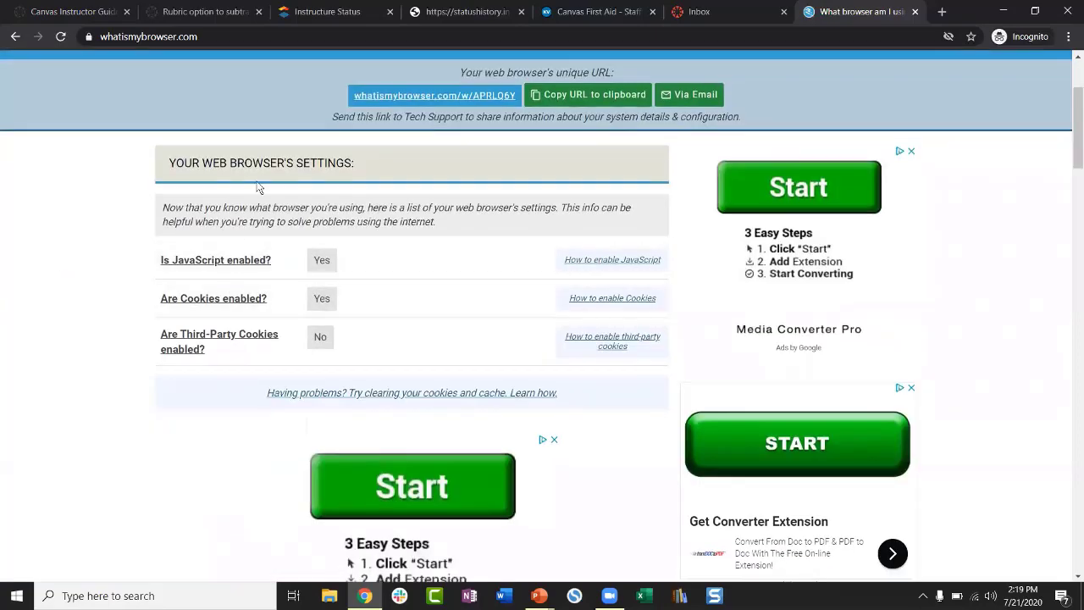
scroll(153, 284, "down", 2)
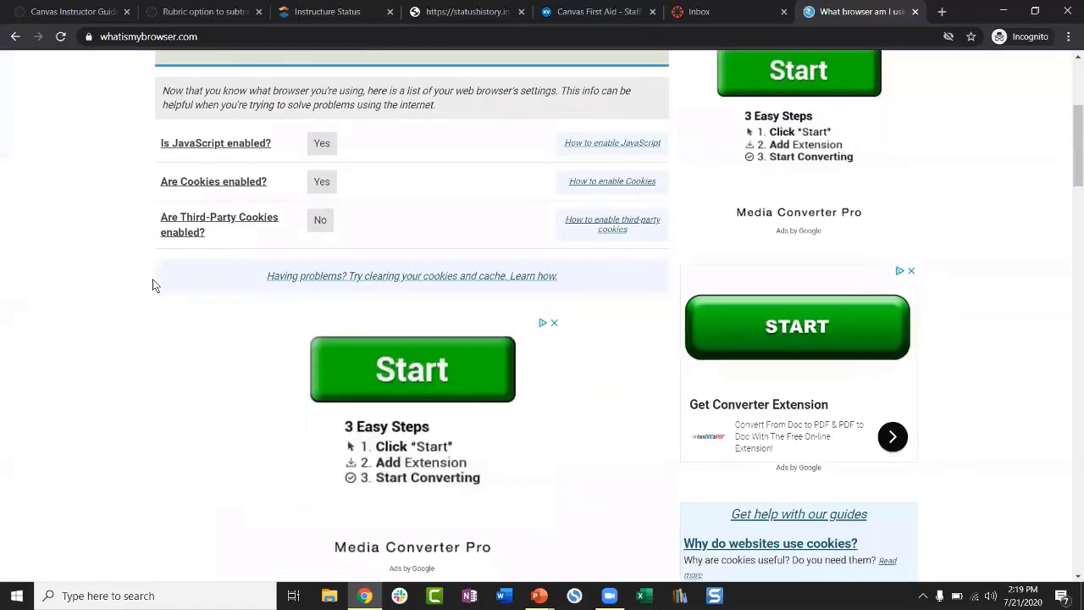
scroll(152, 284, "up", 1)
scroll(126, 265, "down", 8)
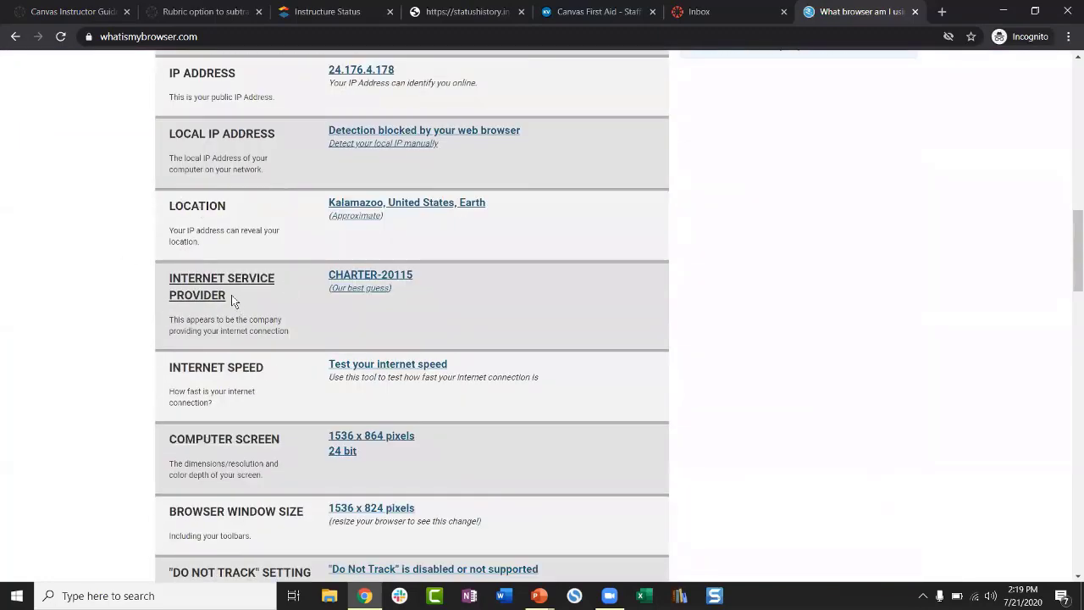
scroll(235, 294, "down", 5)
scroll(235, 299, "up", 6)
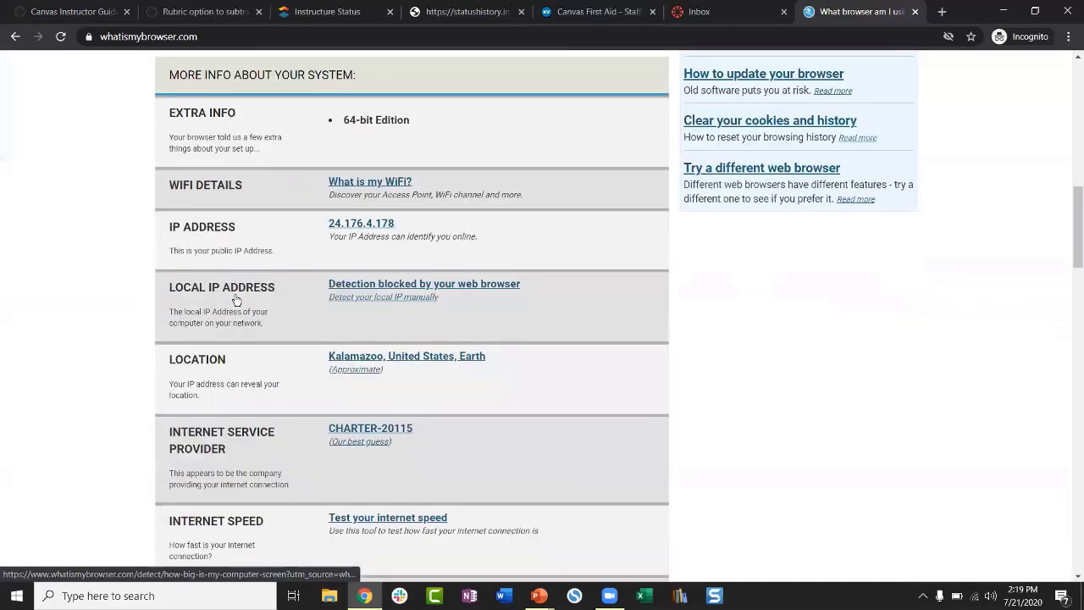
scroll(142, 260, "up", 12)
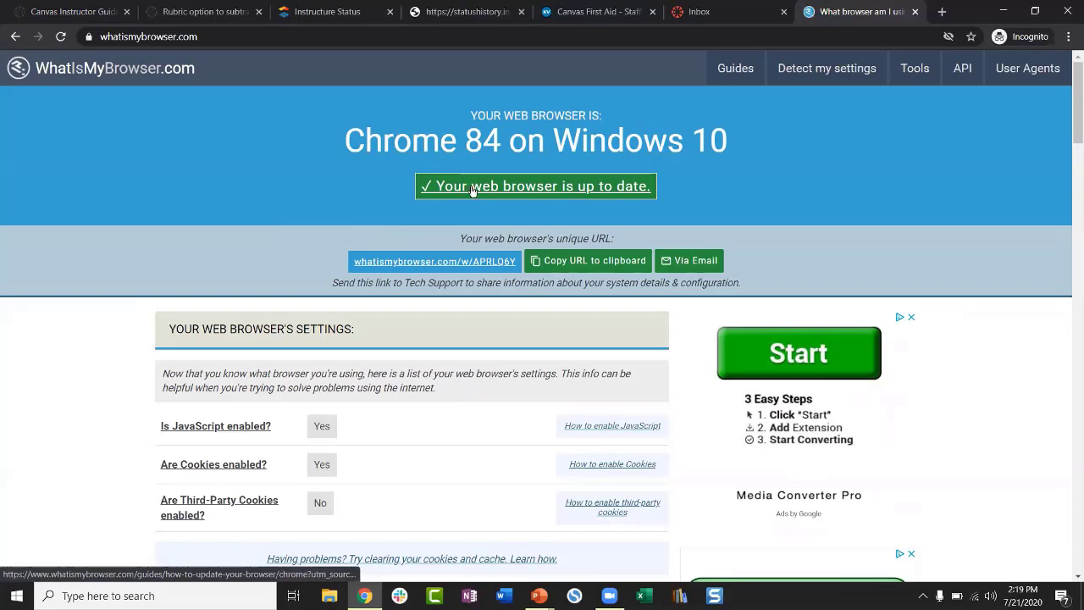
Step: Launch Firefox, dismiss the default-browser prompt, and load whatismybrowser.com
left_click(223, 590)
type("fire")
key("Return")
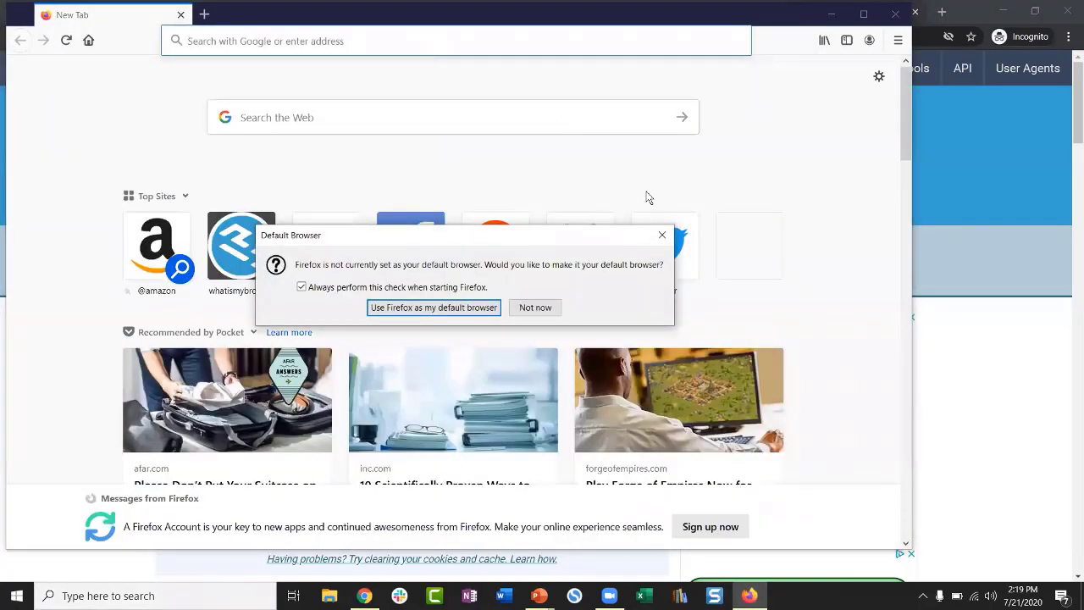
left_click(657, 230)
left_click(440, 41)
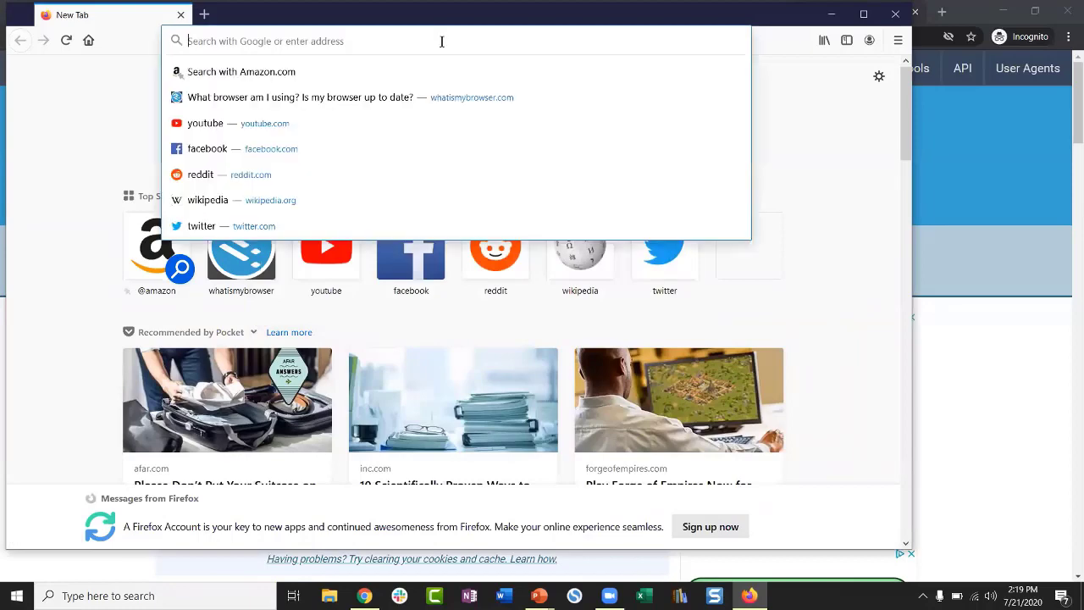
type("whatismybrowser.com")
key("Return")
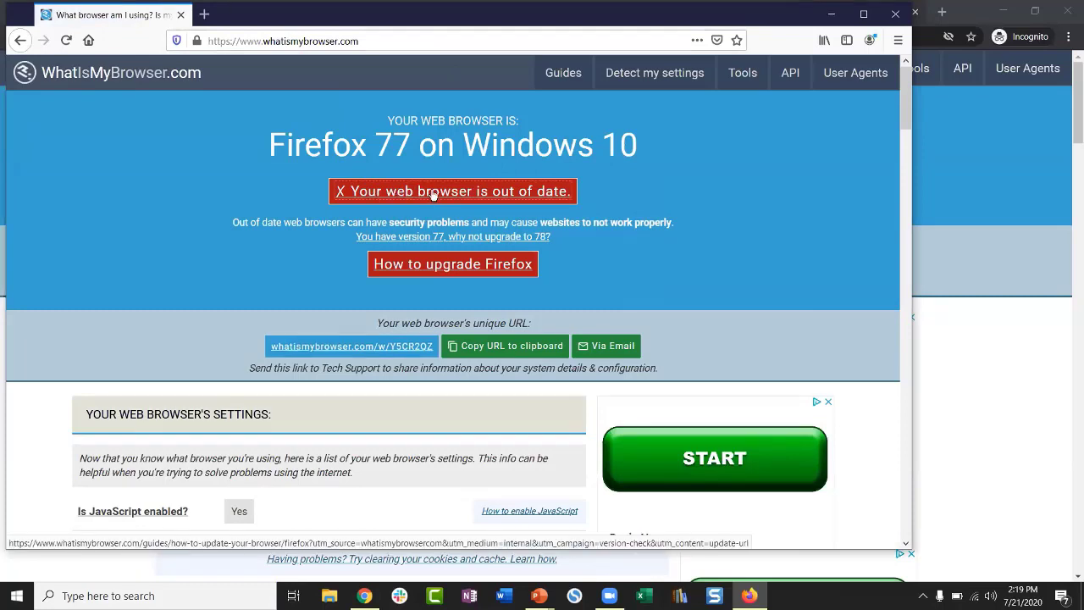
Step: Read the Update Firefox guide for the outdated Firefox 77, then close Firefox
left_click(432, 194)
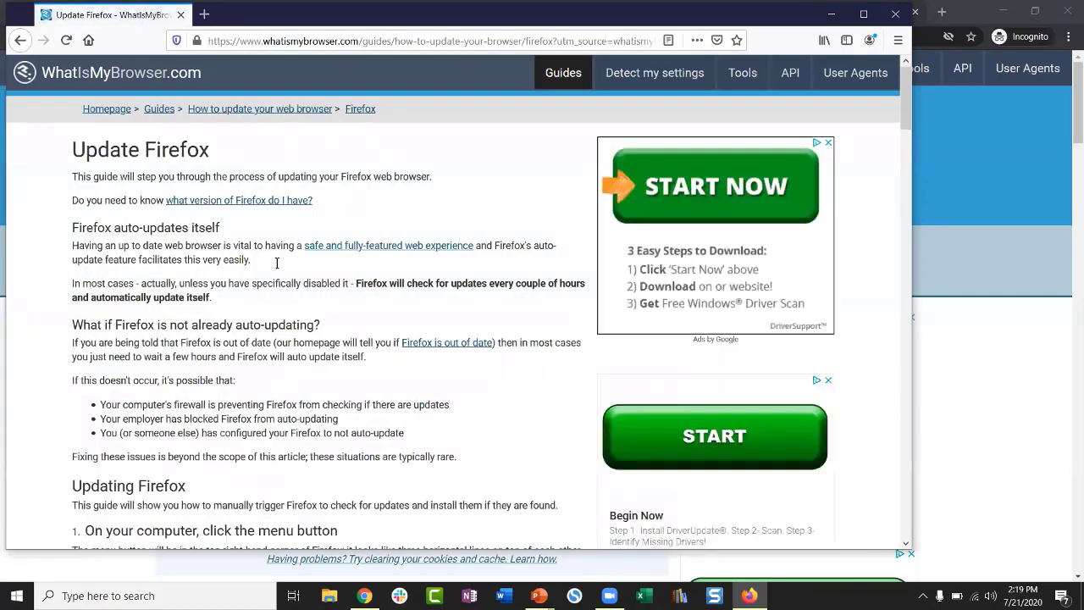
scroll(288, 275, "down", 10)
scroll(288, 275, "up", 10)
scroll(288, 275, "down", 20)
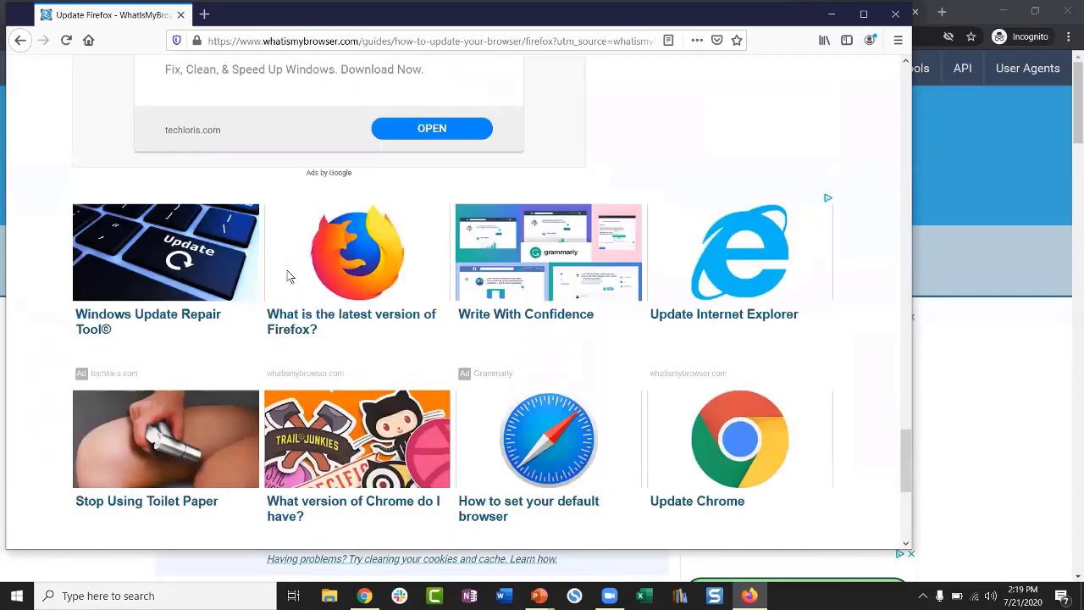
scroll(288, 275, "up", 20)
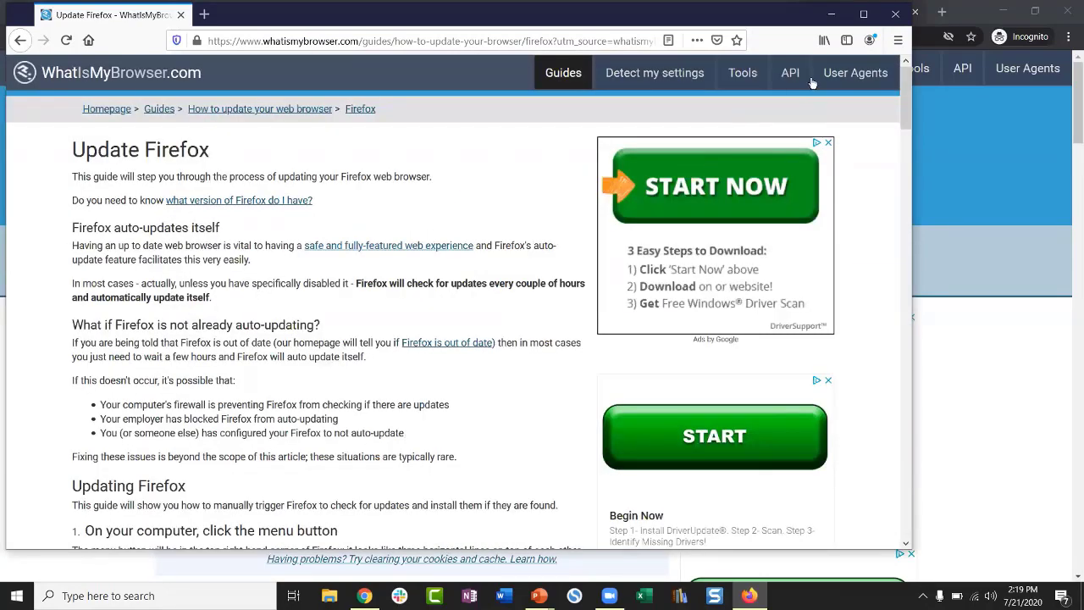
left_click(895, 14)
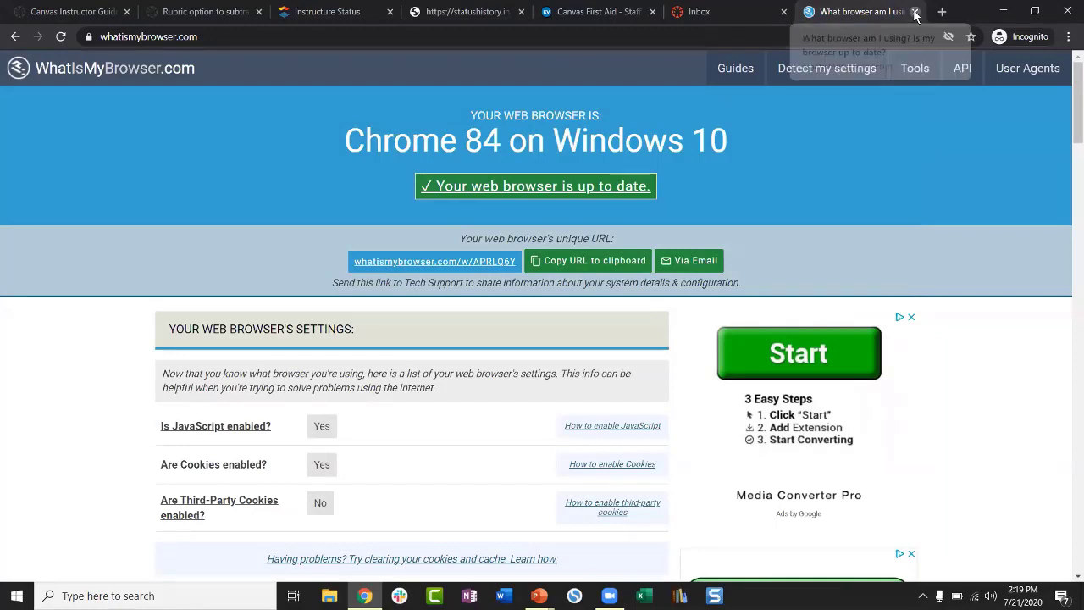
Step: Close the WhatIsMyBrowser tab, return to the PowerPoint slide show, and advance to 'Google is Your Best Friend'
left_click(914, 12)
left_click(542, 594)
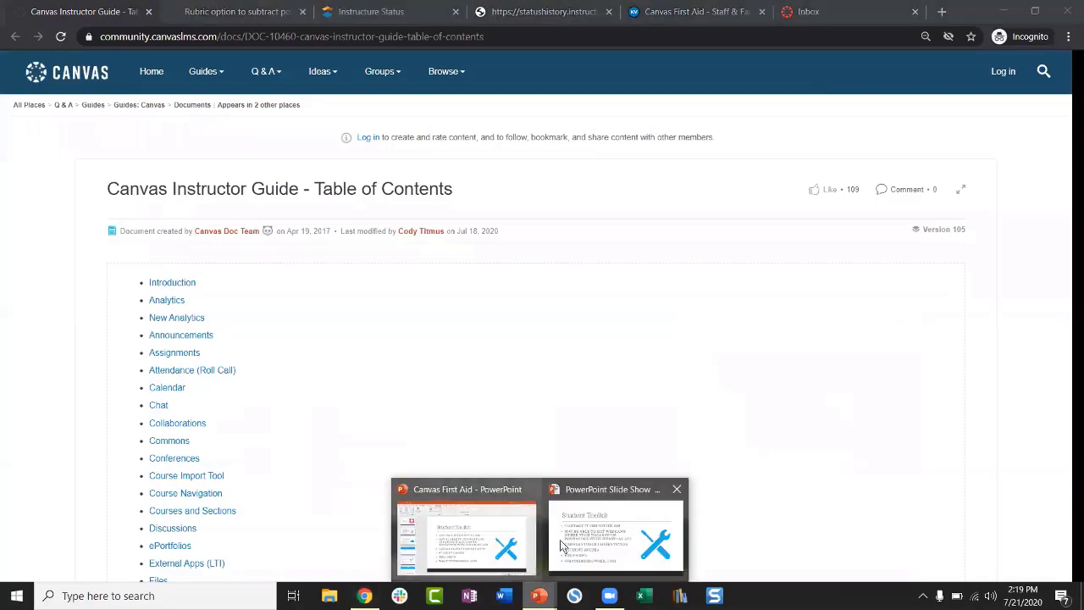
left_click(577, 540)
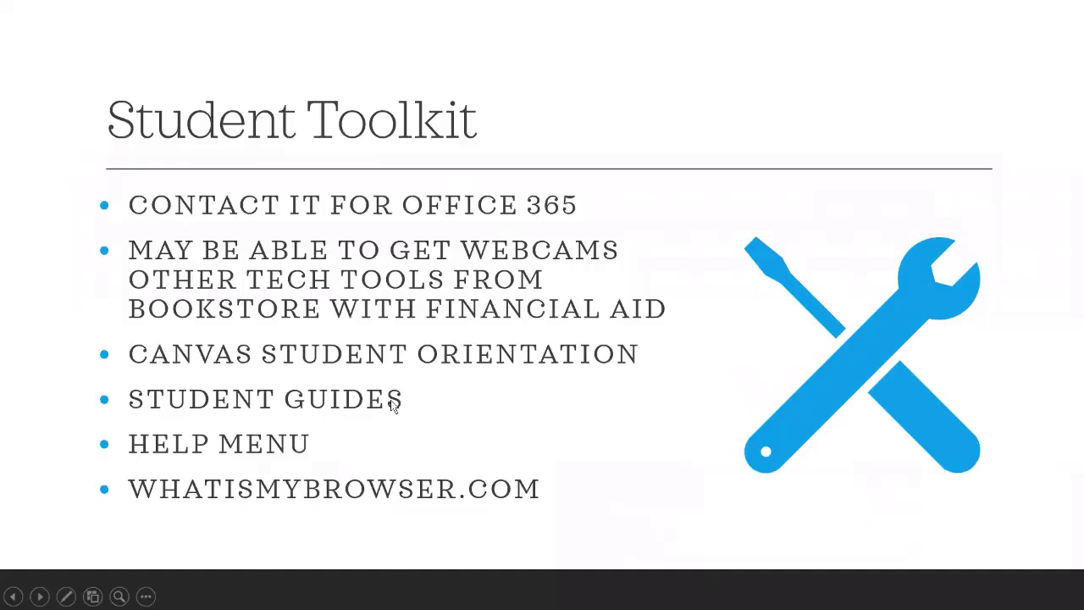
left_click(392, 404)
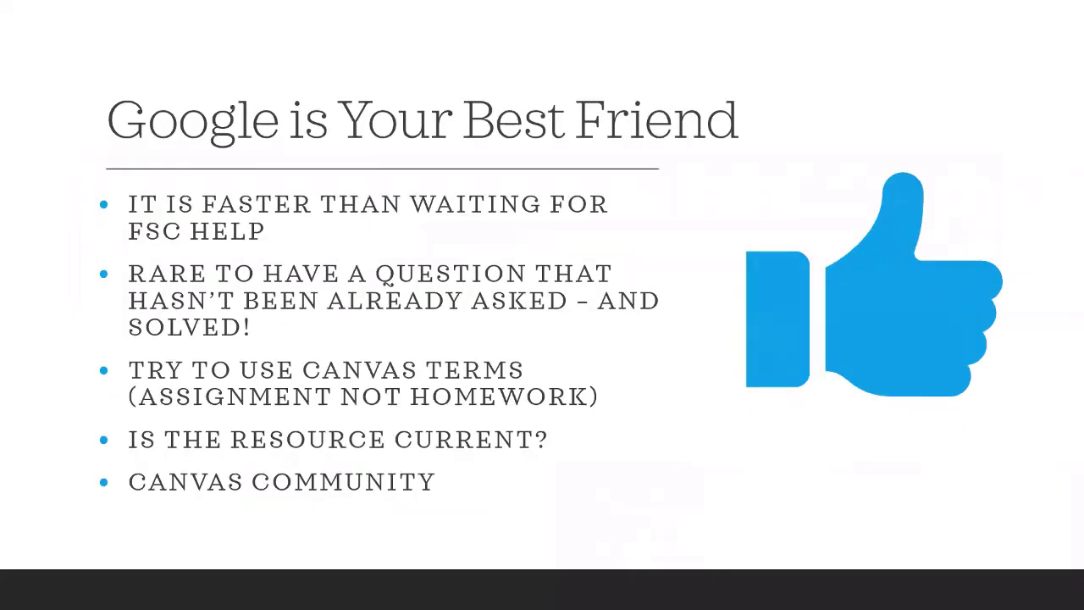